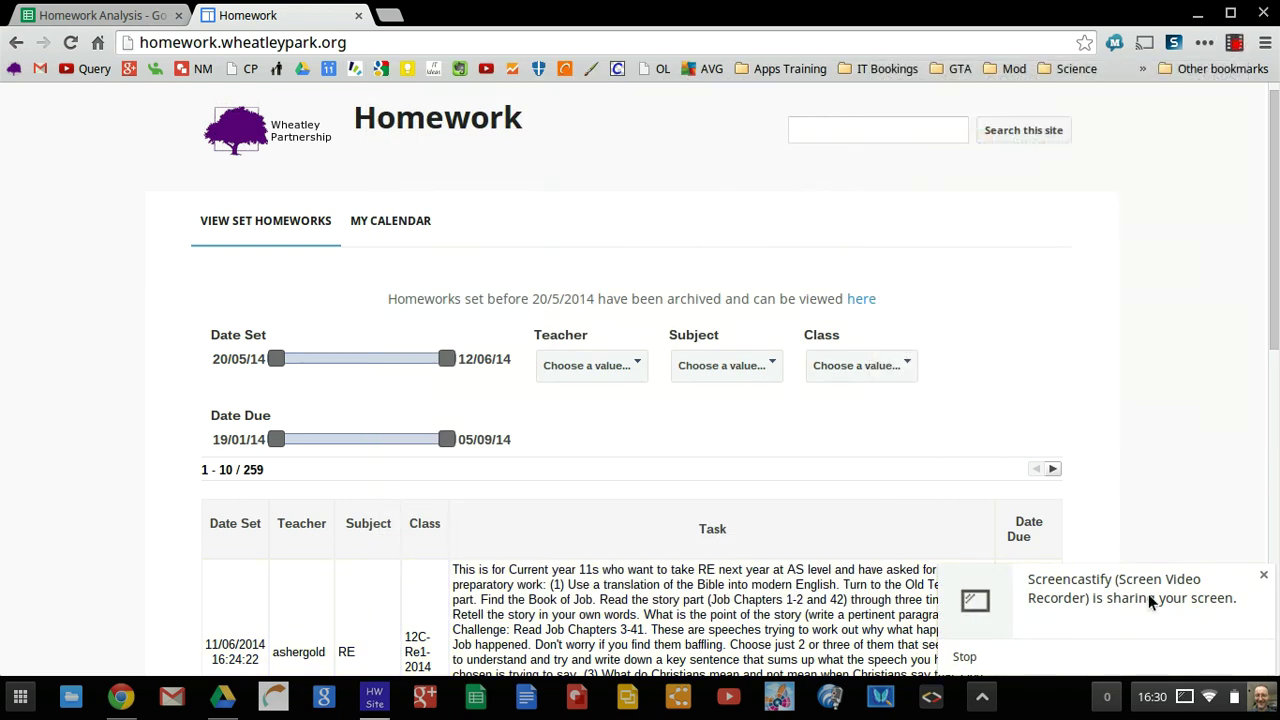
Filter the set homeworks by a single teacher's username and review the matching tasks
click(1263, 575)
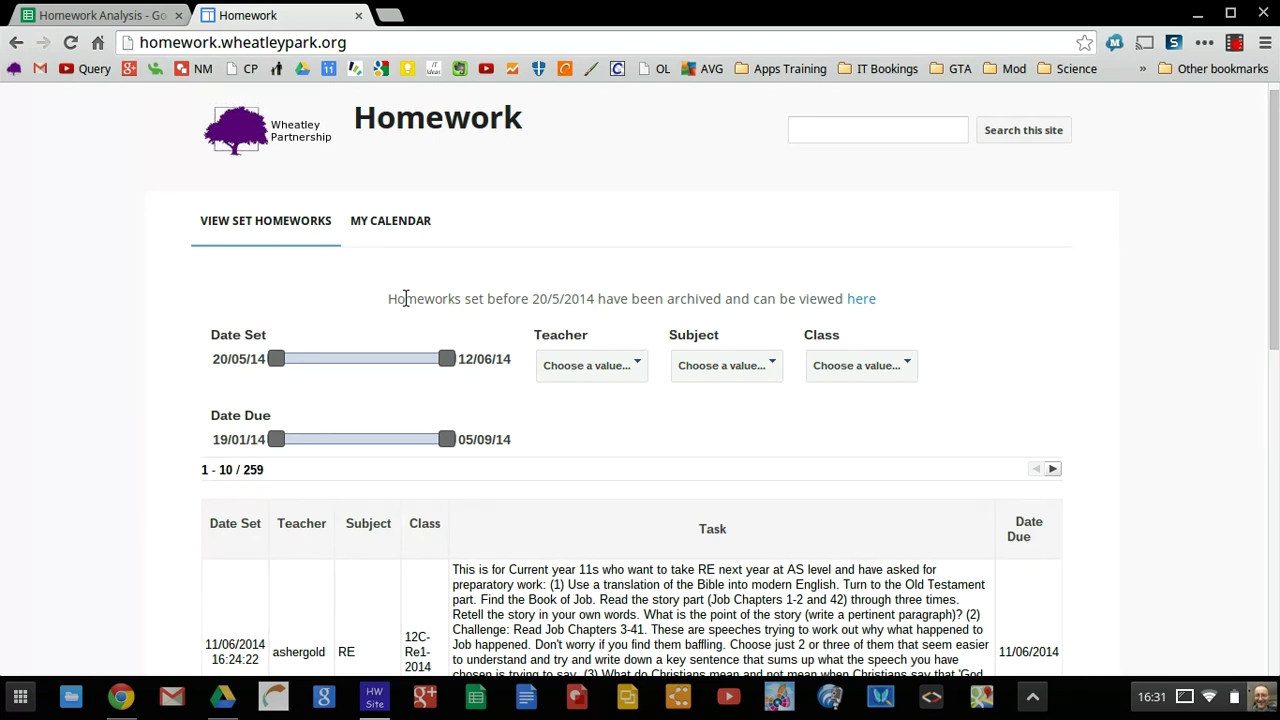
click(636, 367)
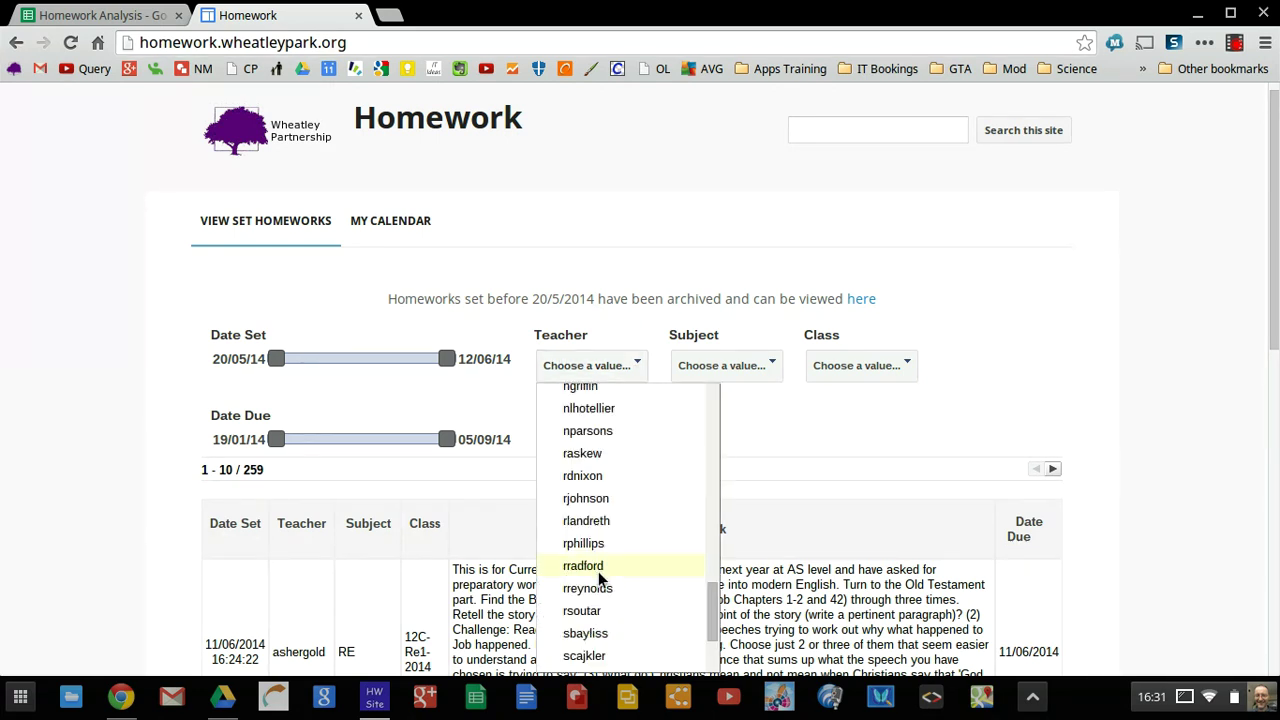
scroll(600, 591, down, 2)
scroll(590, 605, up, 3)
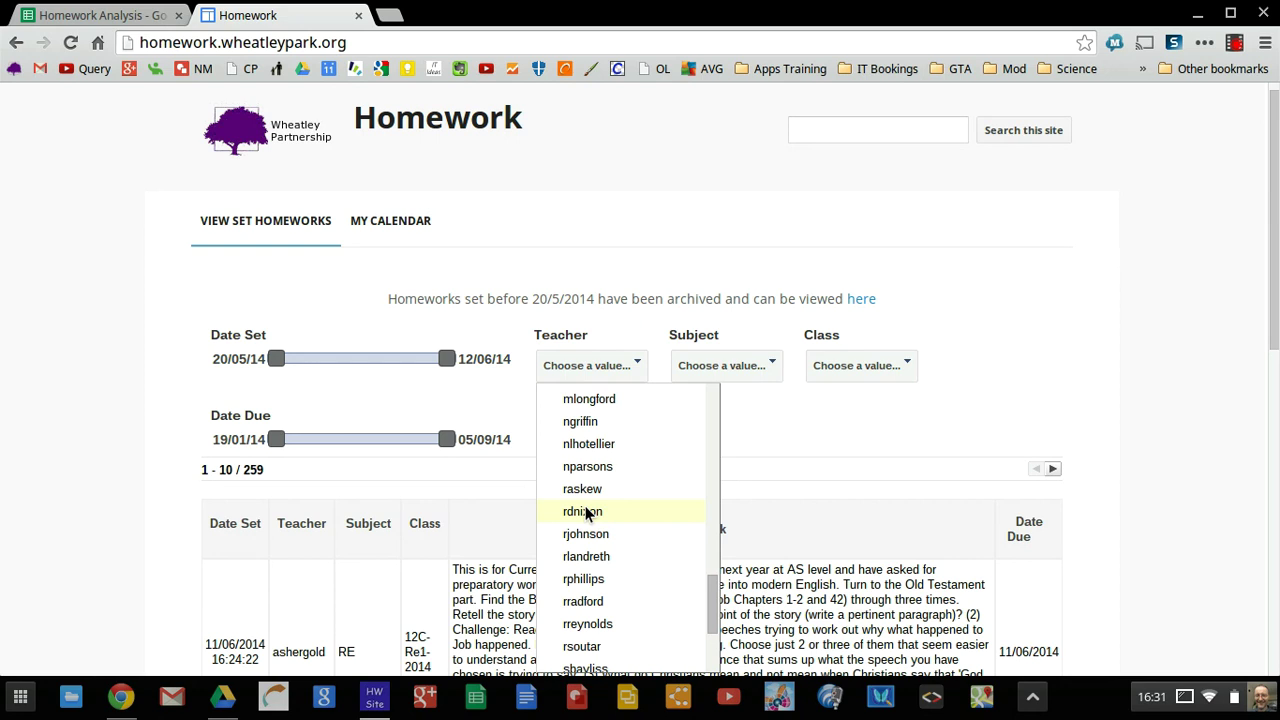
click(586, 512)
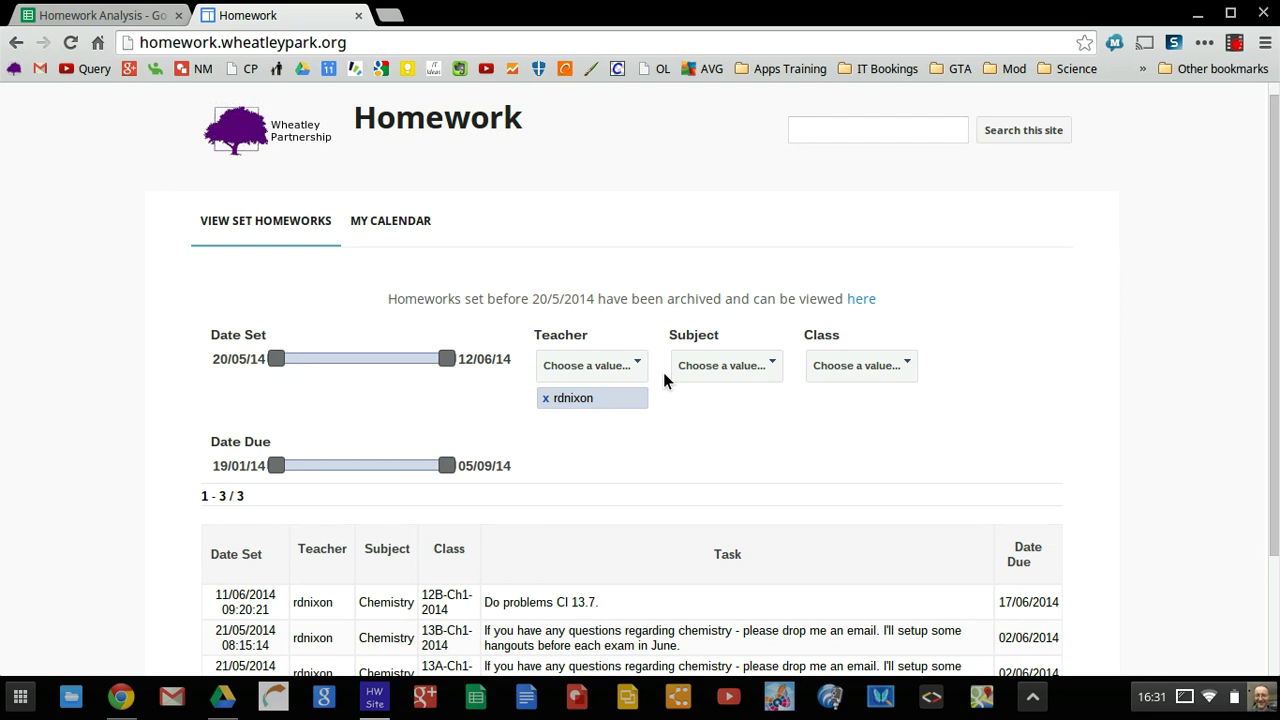
scroll(658, 436, down, 1)
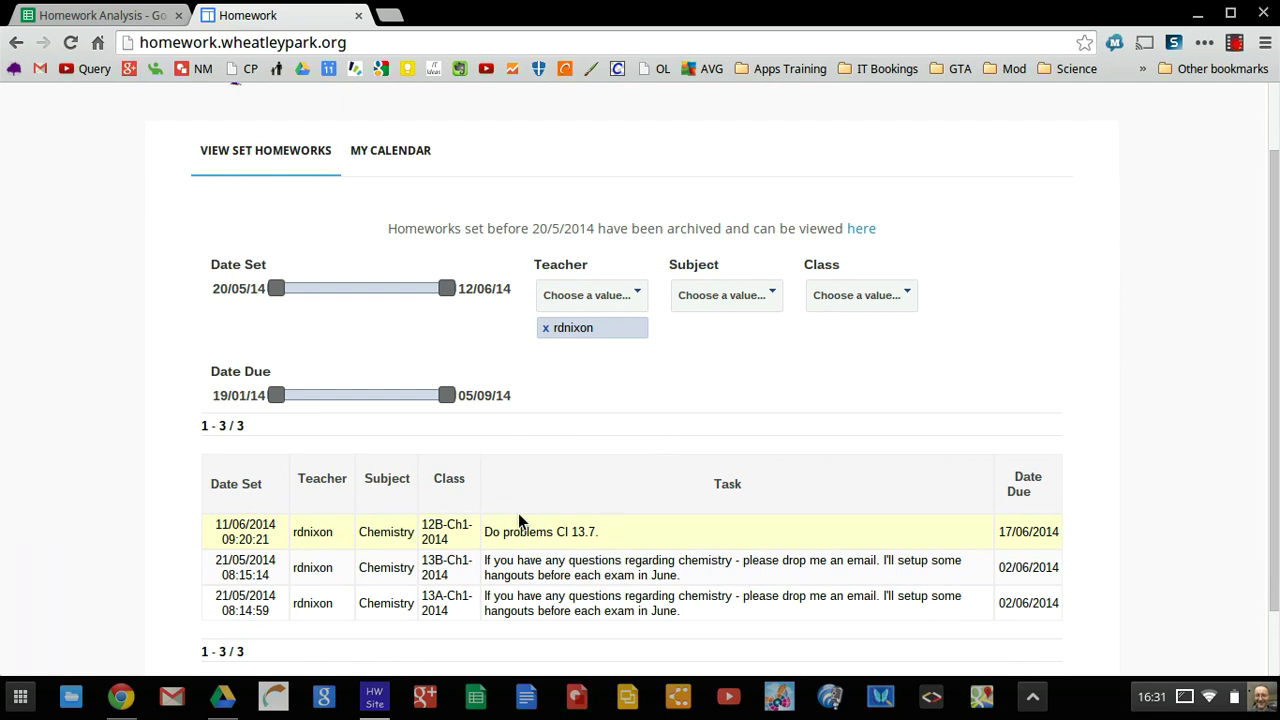
scroll(518, 520, up, 1)
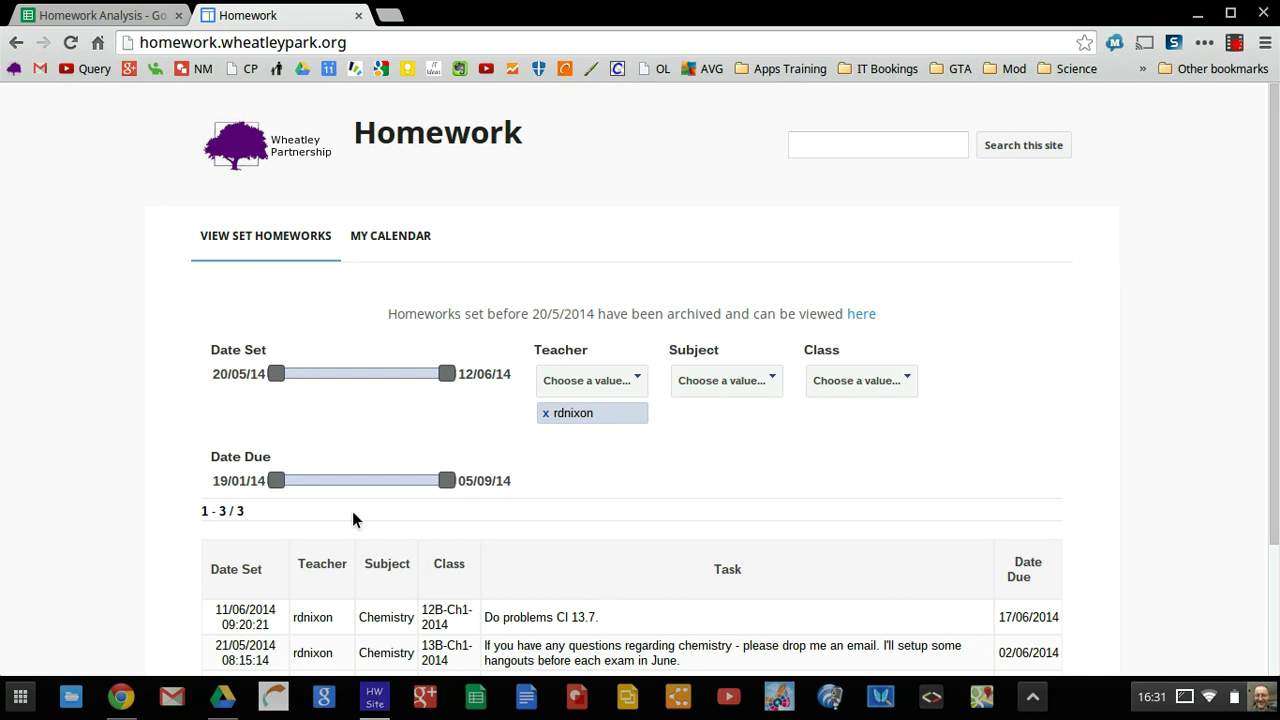
Switch to the Homework Analysis spreadsheet and open the IMPORTRANGE formula in cell A1 of the Homework sheet for a closer look
click(92, 15)
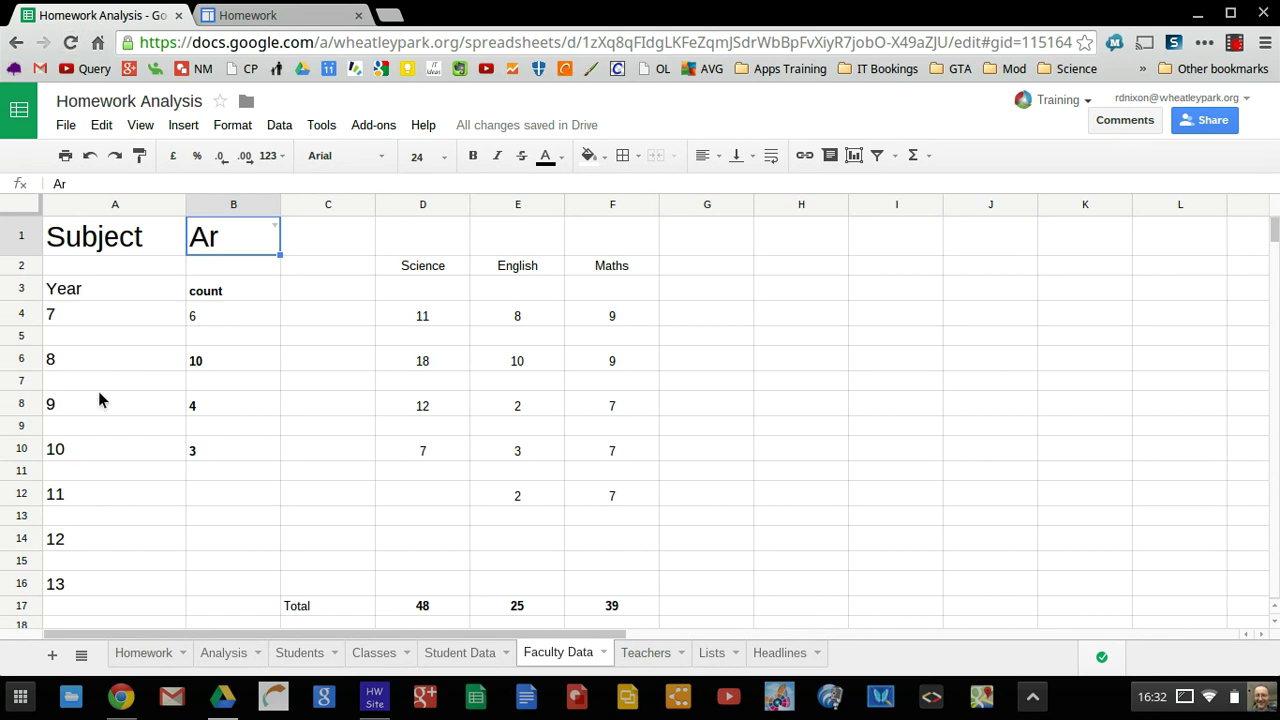
click(155, 662)
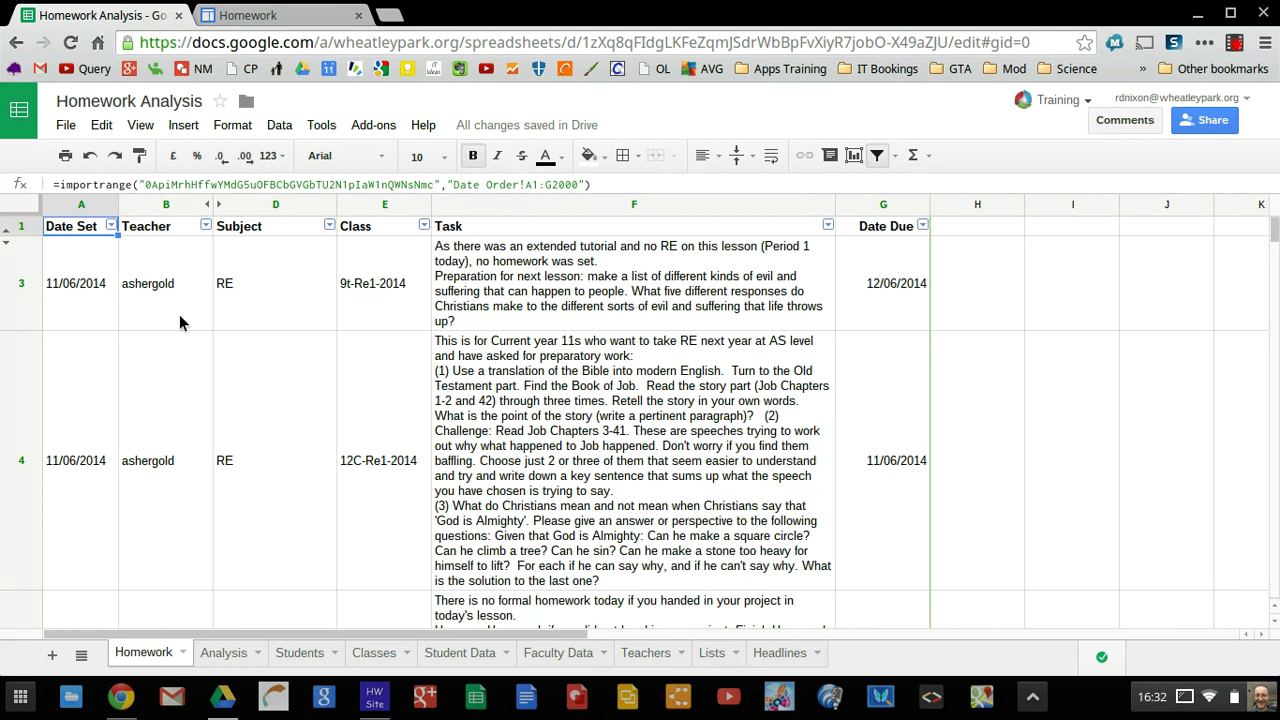
click(146, 184)
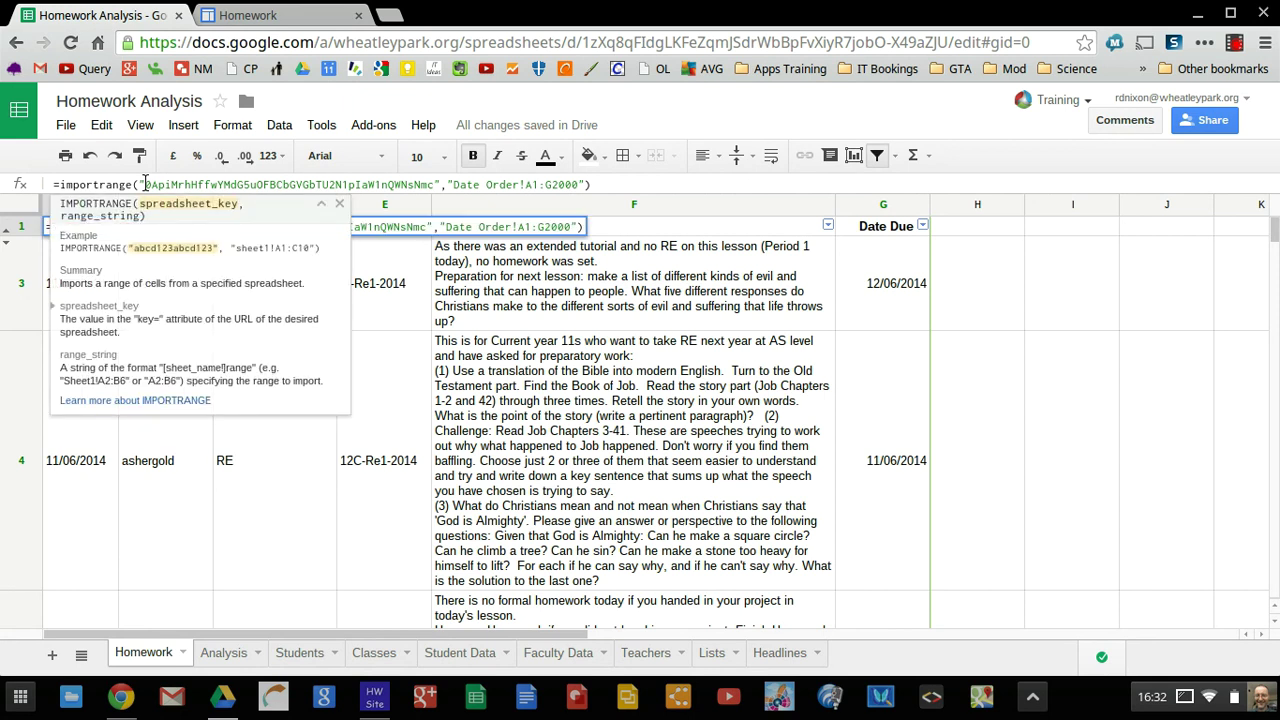
key(ctrl+plus)
key(ctrl+plus)
key(ctrl+plus)
key(ctrl+plus)
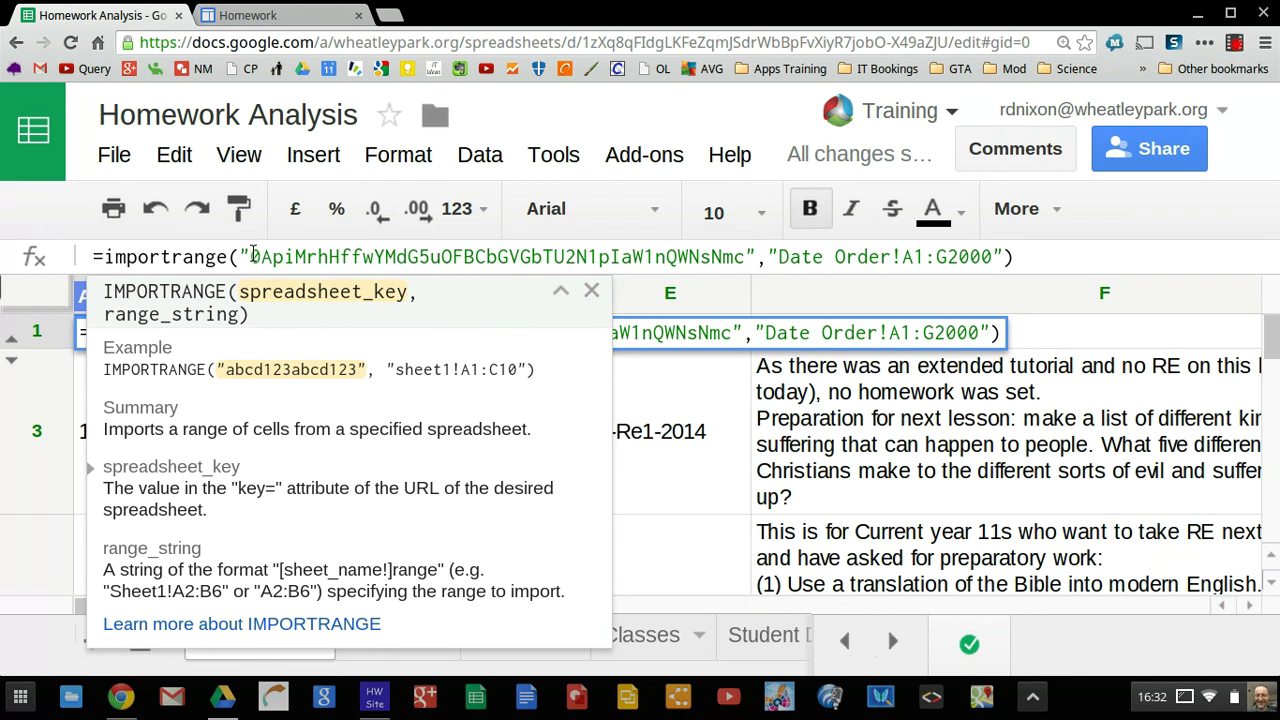
Highlight the spreadsheet key in the import formula, and leave the formula unedited to view the imported homework rows
drag(252, 257, 746, 262)
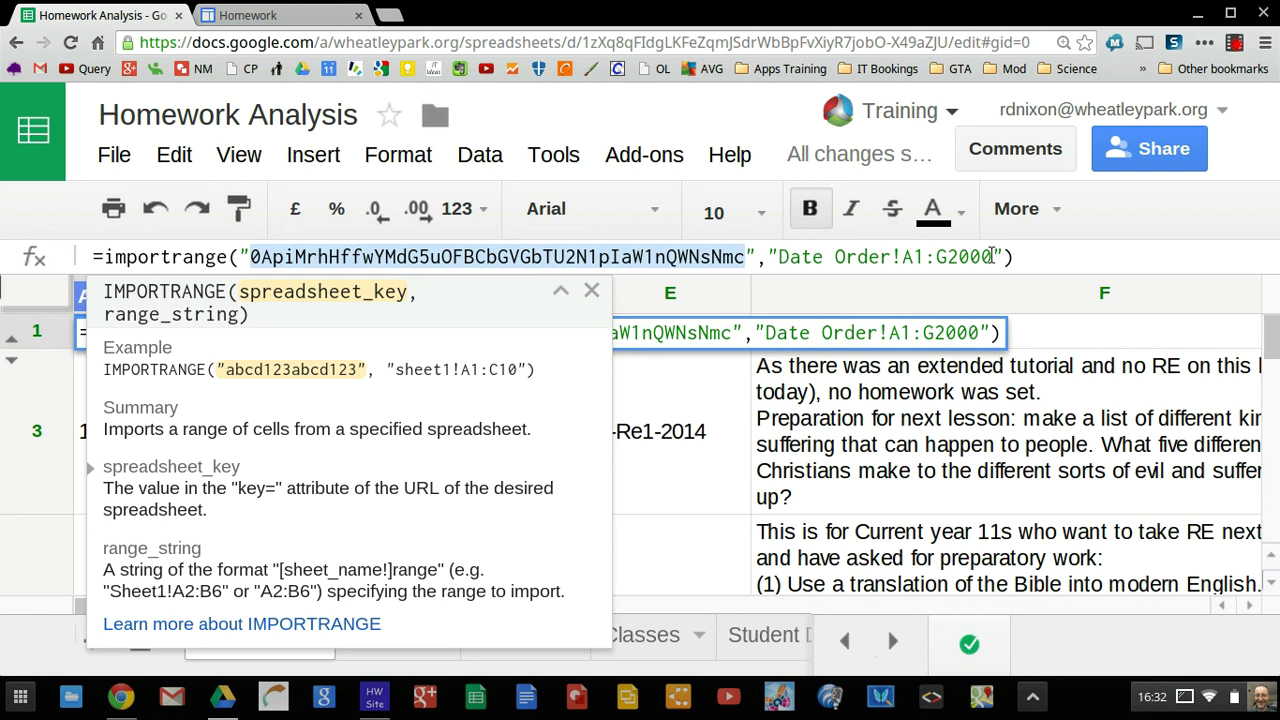
click(1039, 259)
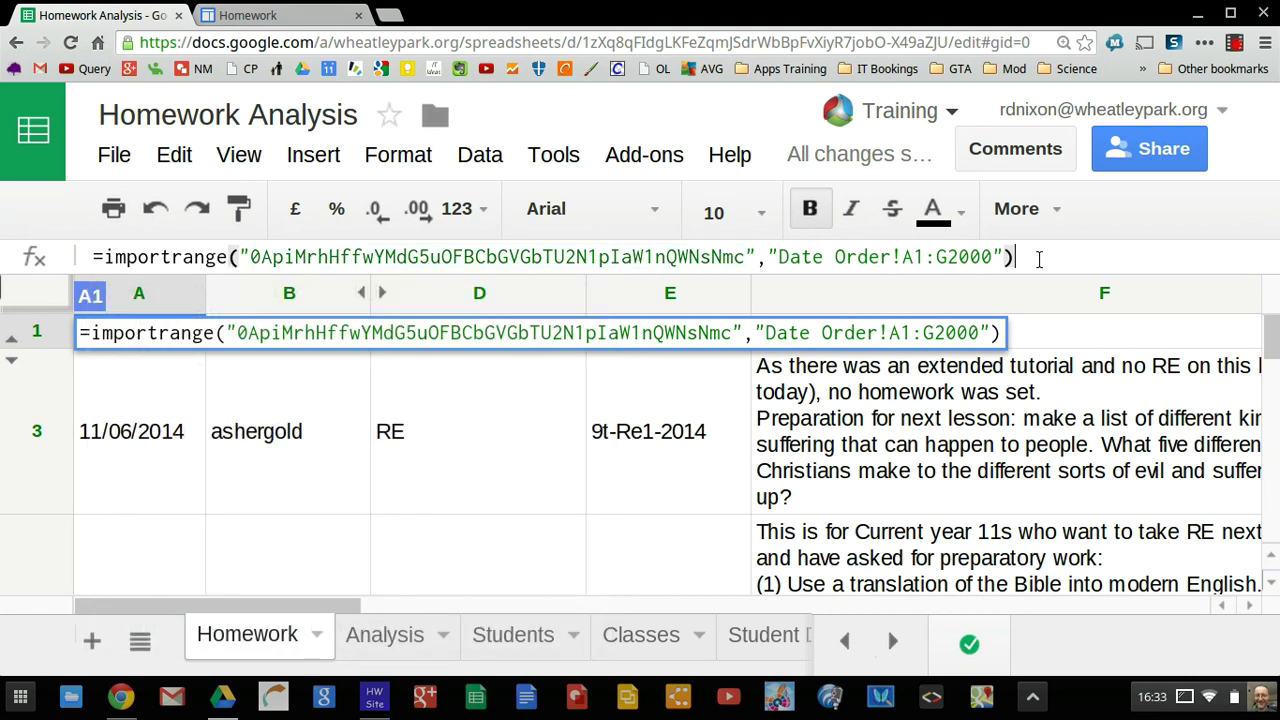
key(ctrl+minus)
key(ctrl+minus)
key(ctrl+minus)
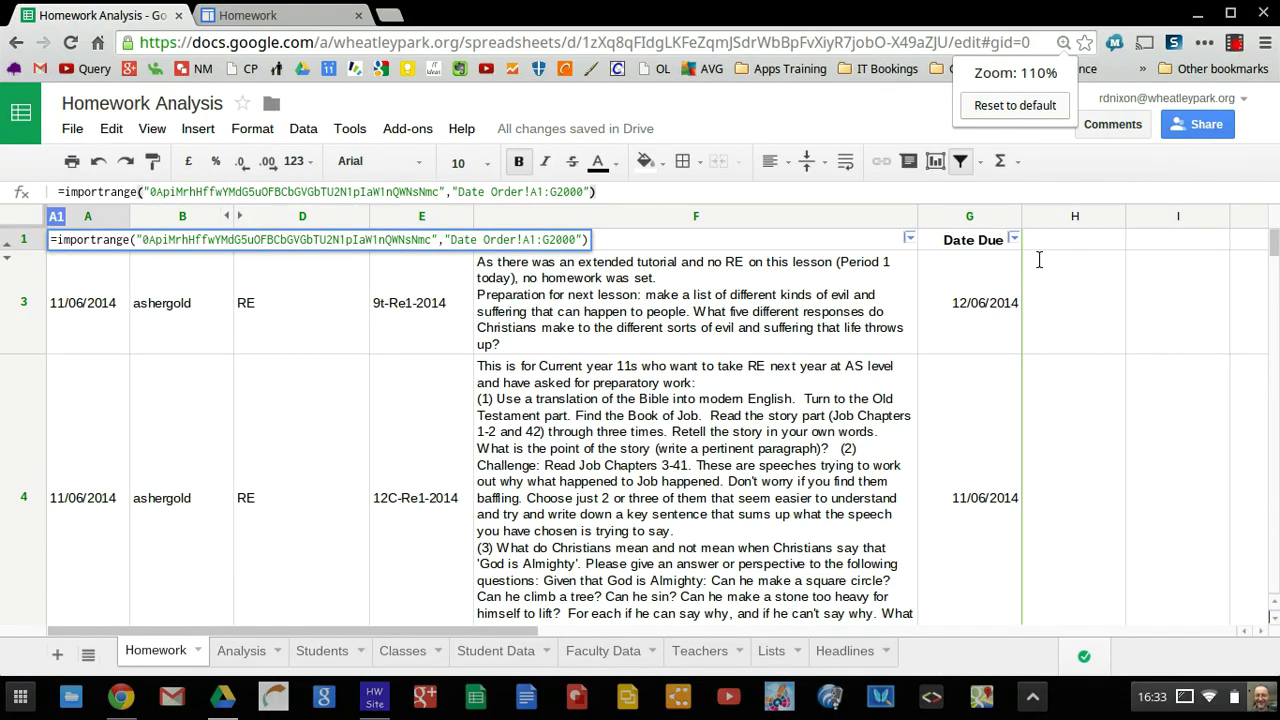
key(ctrl+minus)
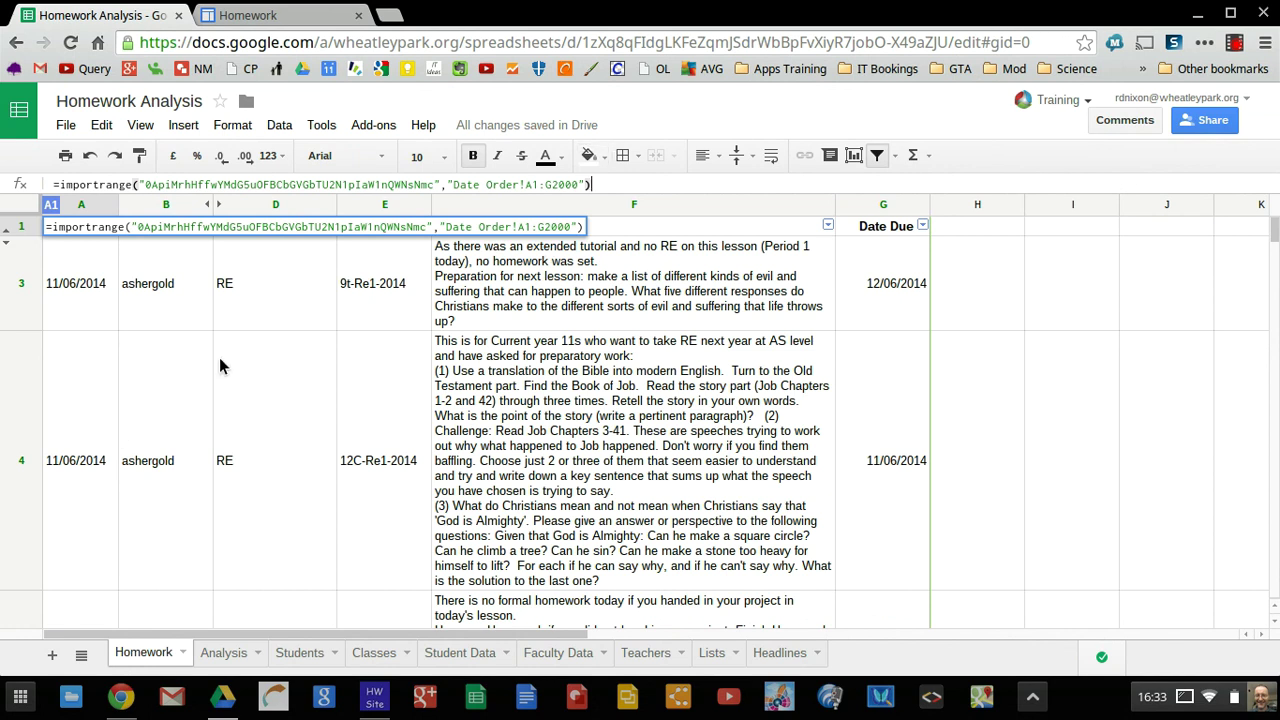
click(247, 381)
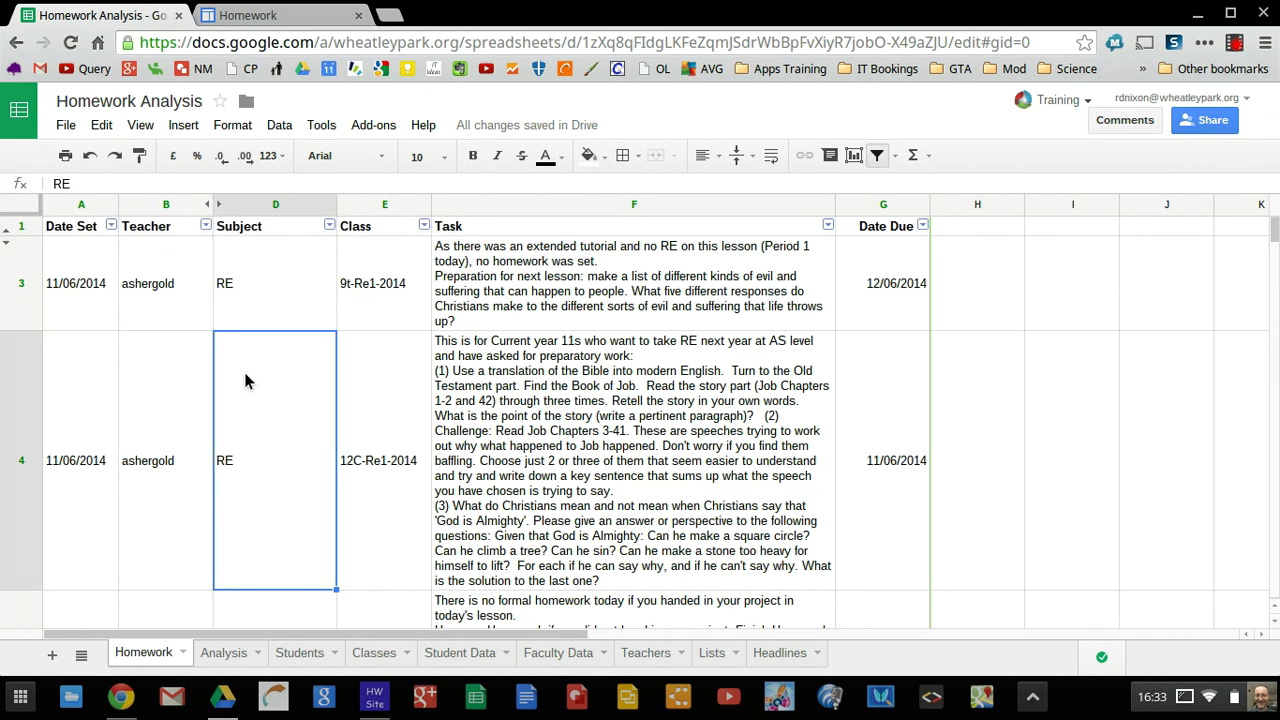
click(68, 314)
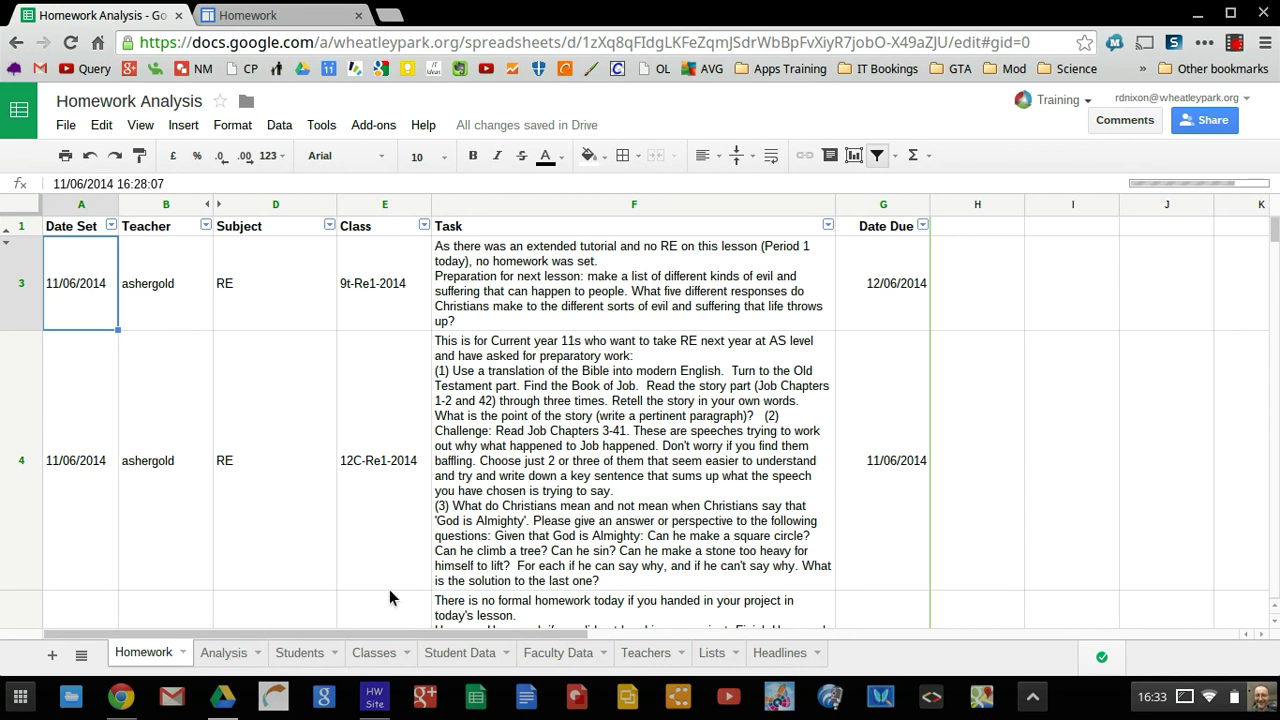
Look at the Faculty Data subject selector and the subject codes on the Lists sheet
click(565, 660)
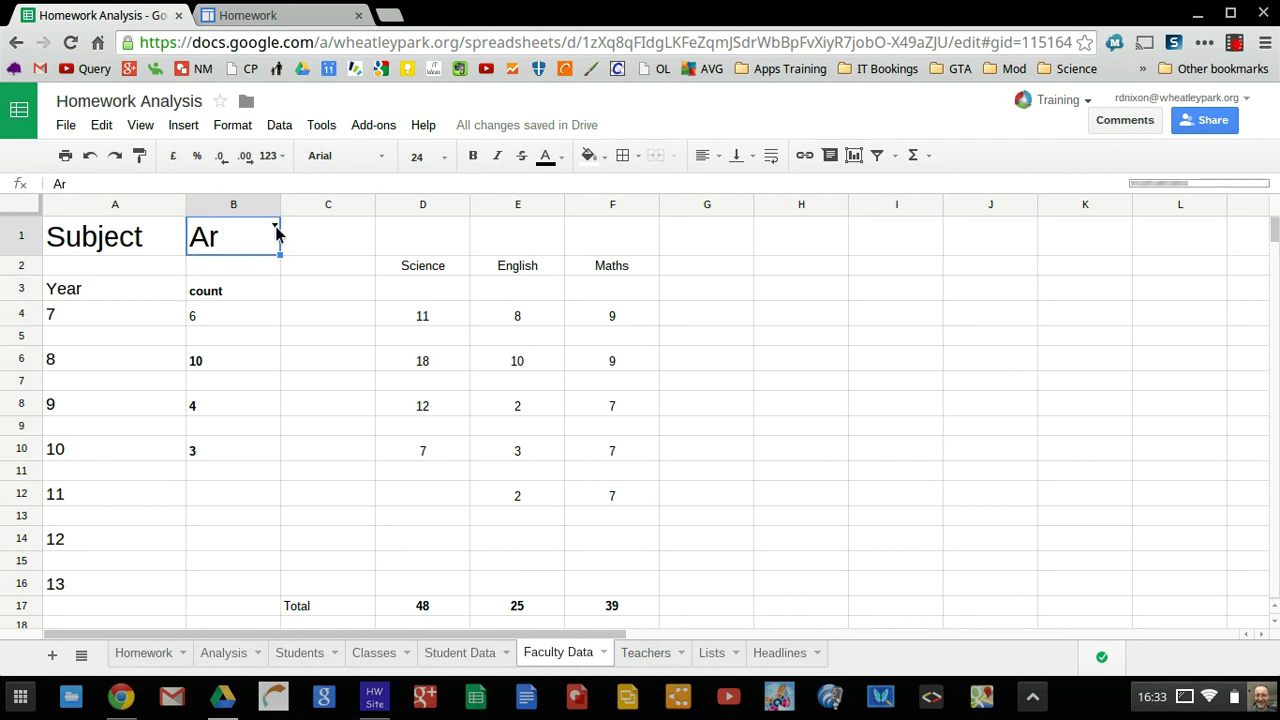
click(712, 655)
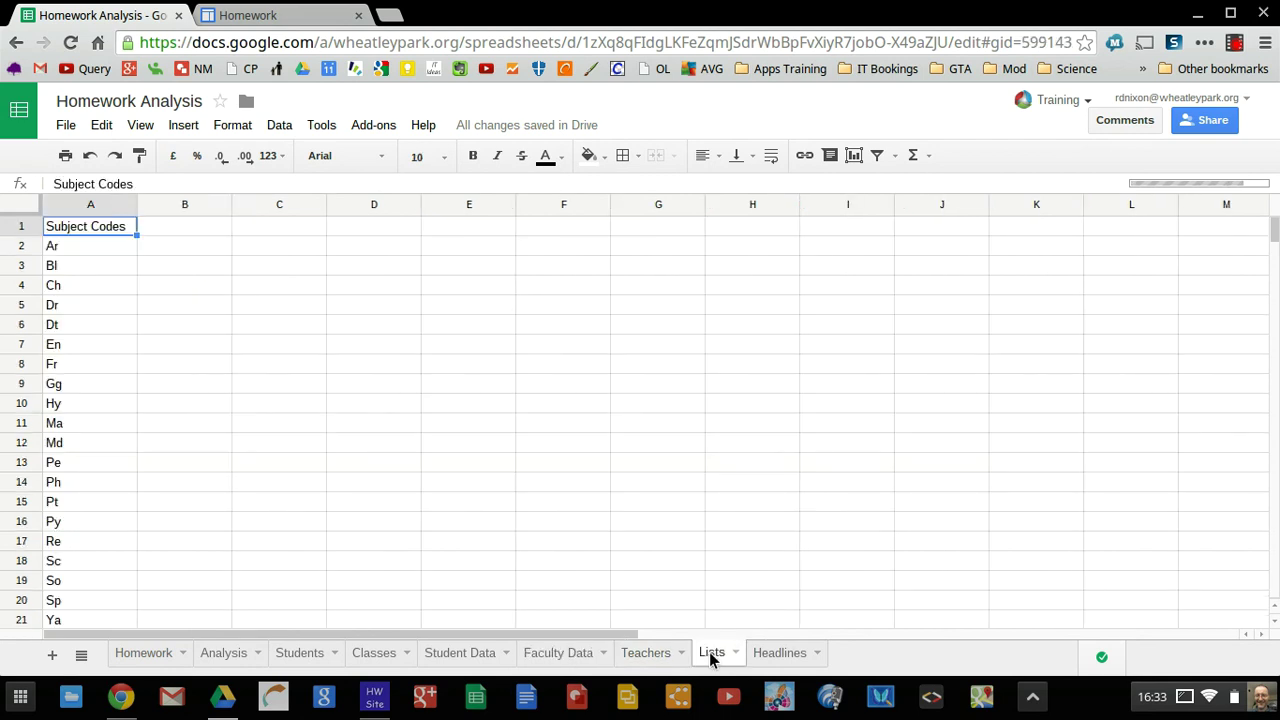
click(104, 249)
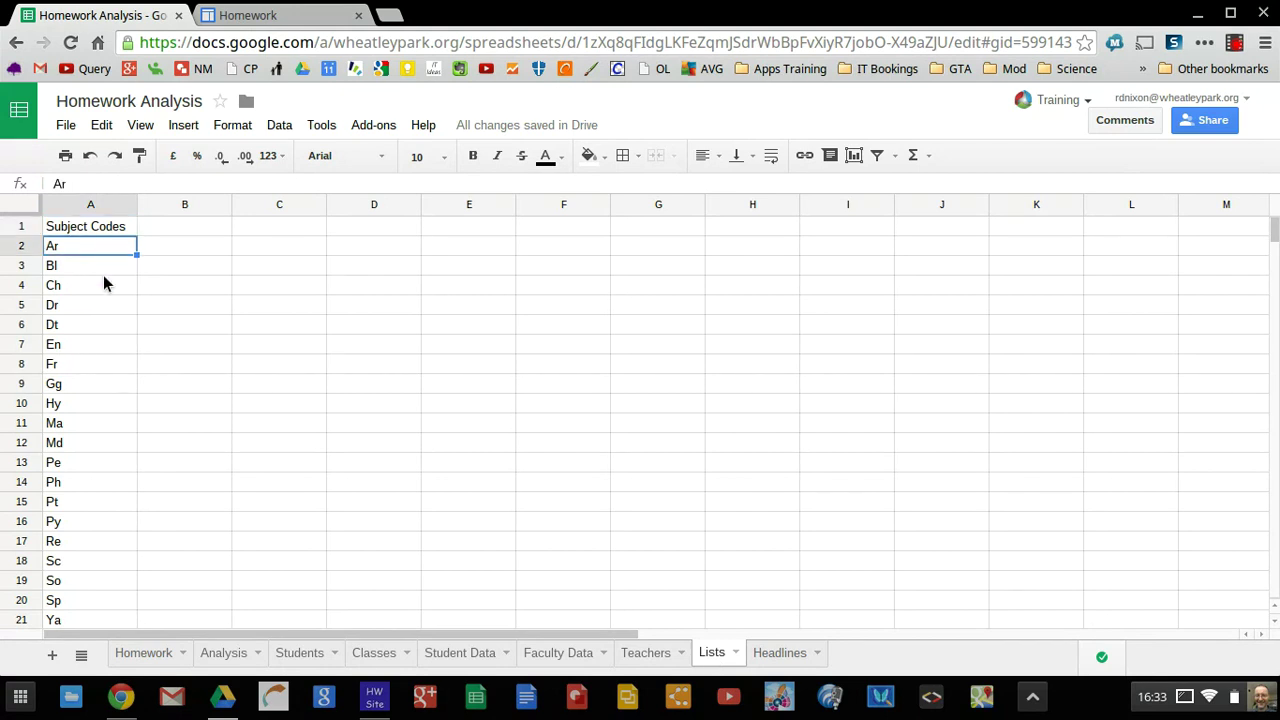
Set the subject in cell B1 of the Faculty Data sheet to Ch
click(552, 655)
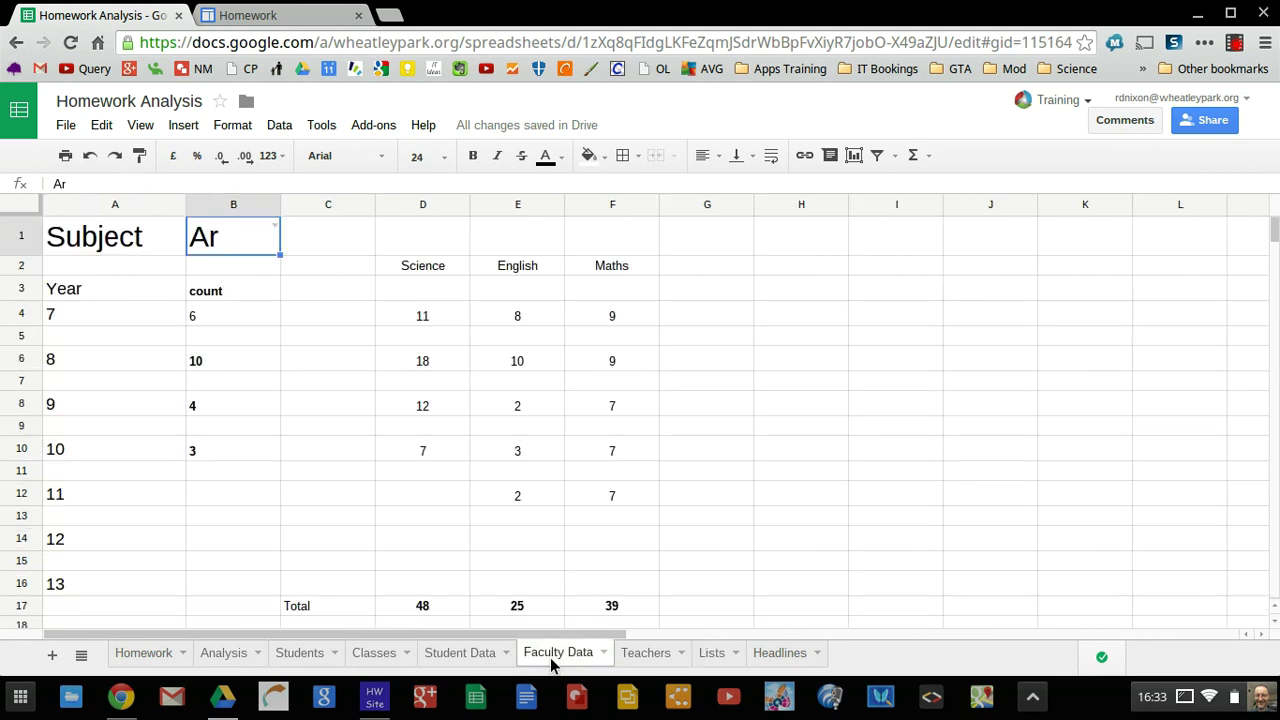
click(275, 229)
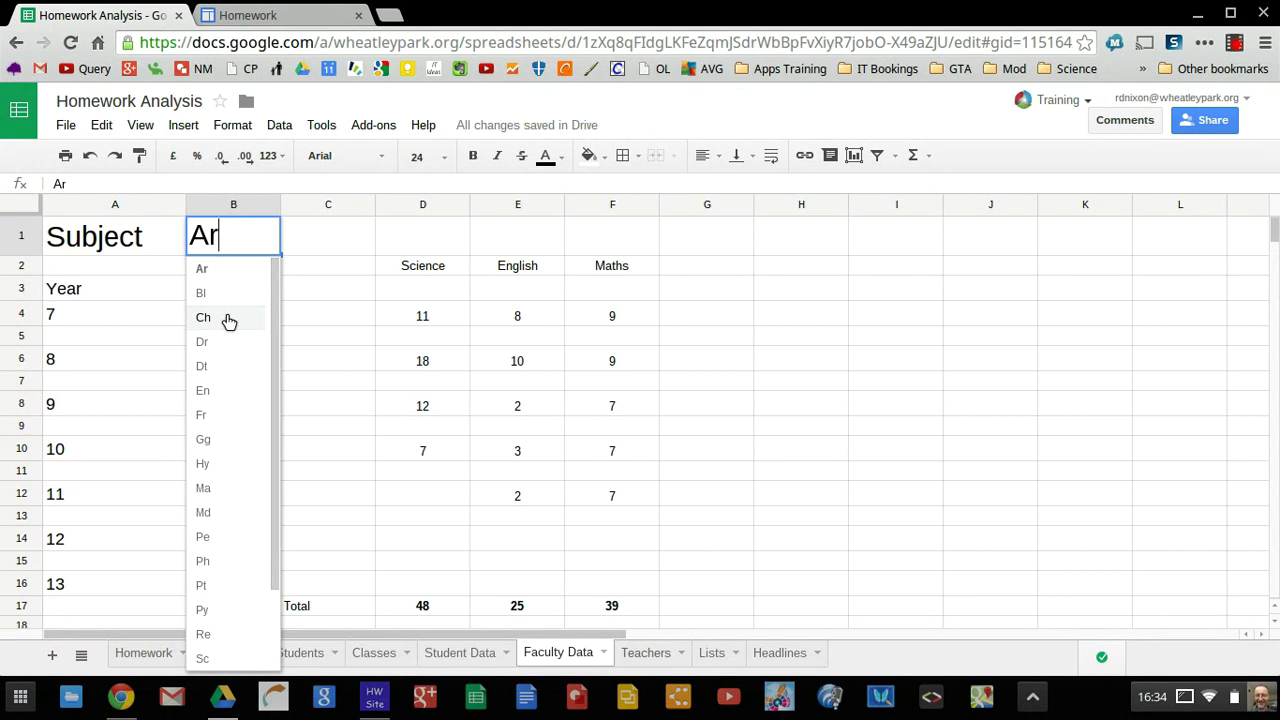
click(207, 324)
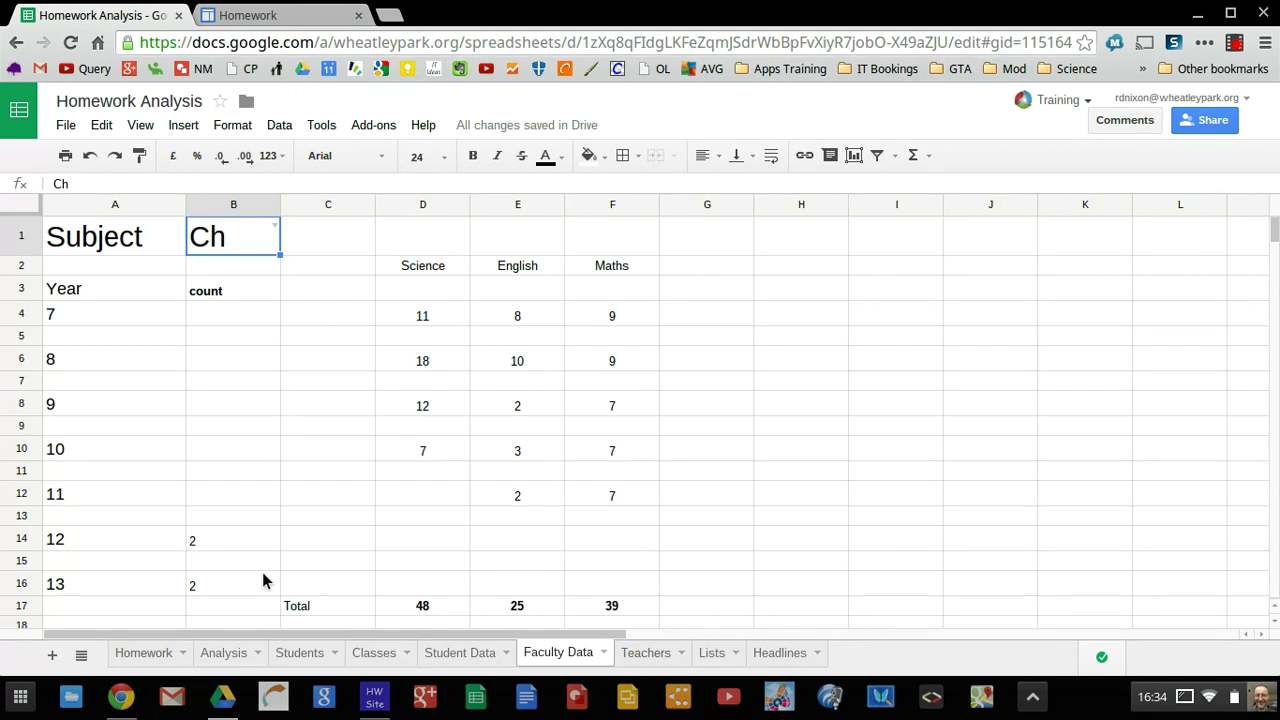
Examine the QUERY formula in cell B15 that counts homeworks by subject code and year
click(221, 562)
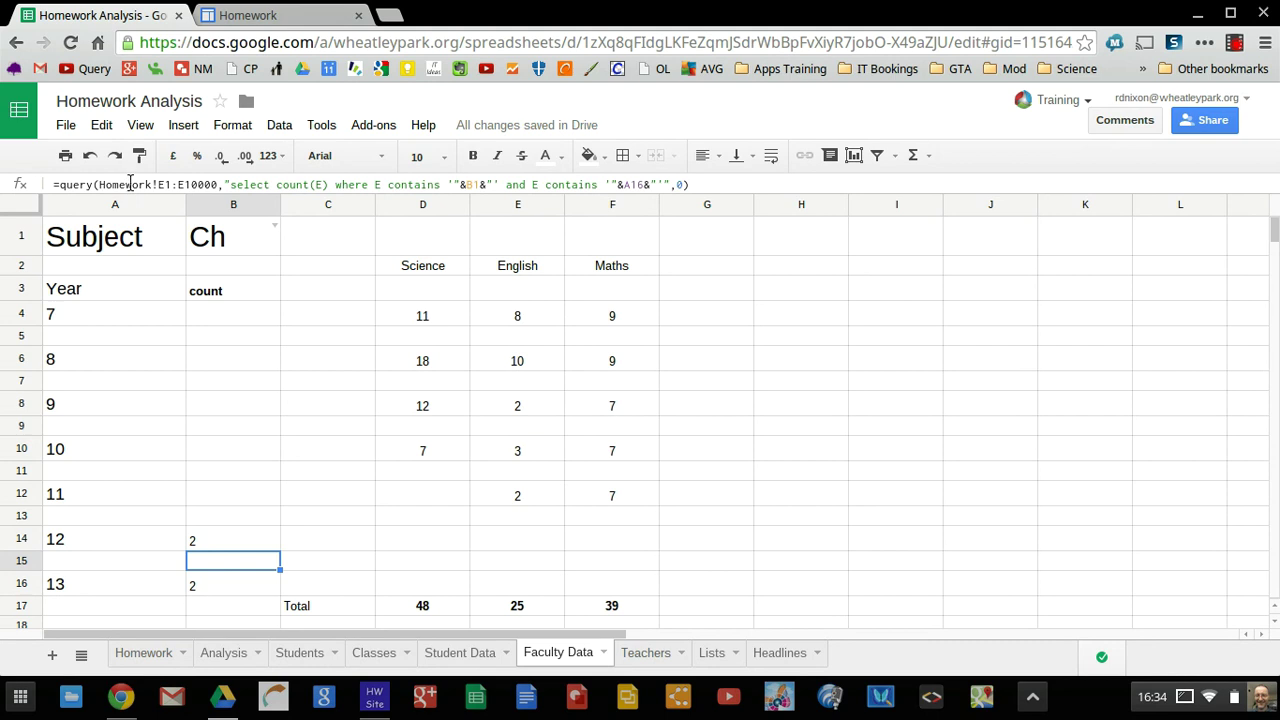
key(ctrl+plus)
key(ctrl+plus)
key(ctrl+plus)
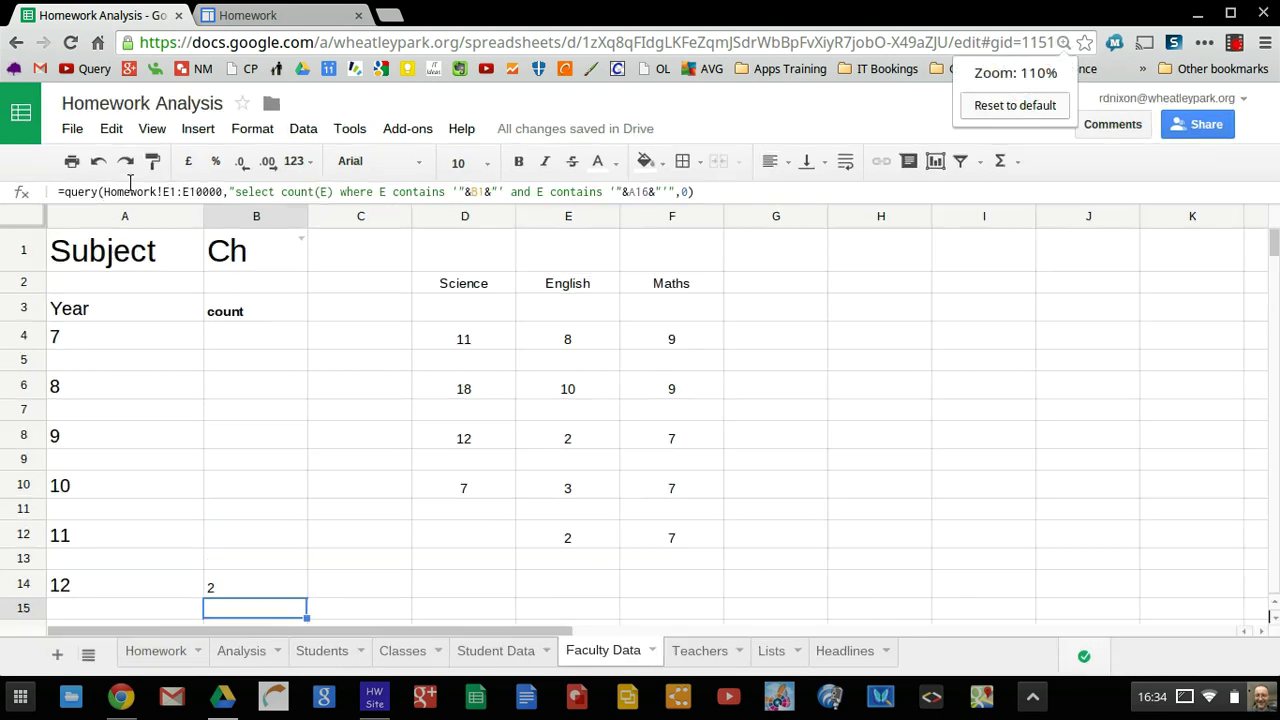
key(ctrl+plus)
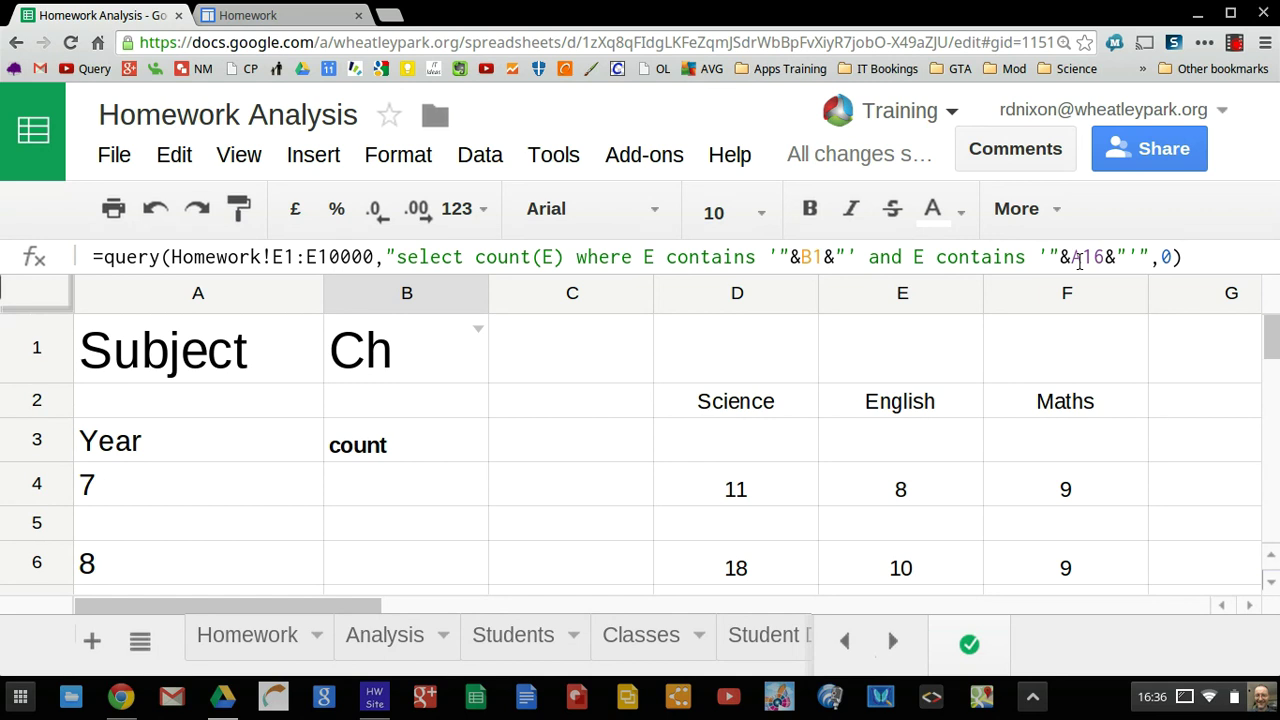
key(ctrl+minus)
key(ctrl+minus)
key(ctrl+minus)
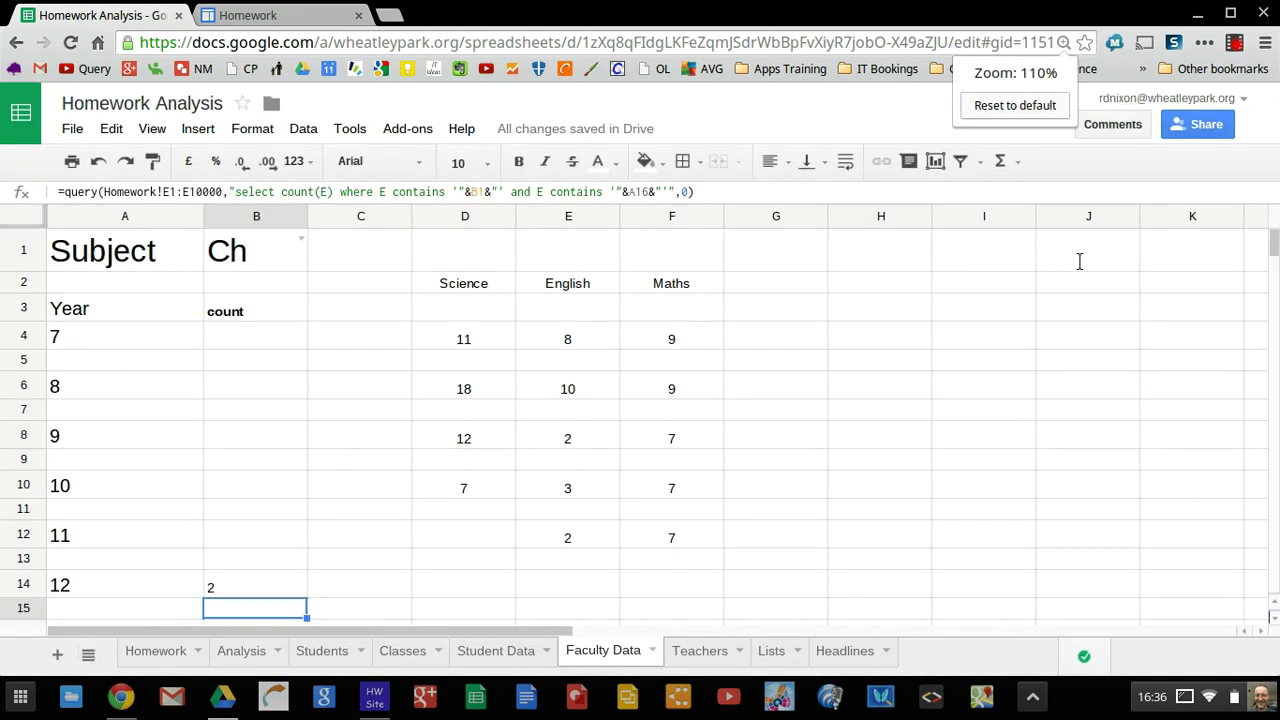
Change the subject in cell B1 to Pe to view its homework counts, and set it back to Ar
click(301, 241)
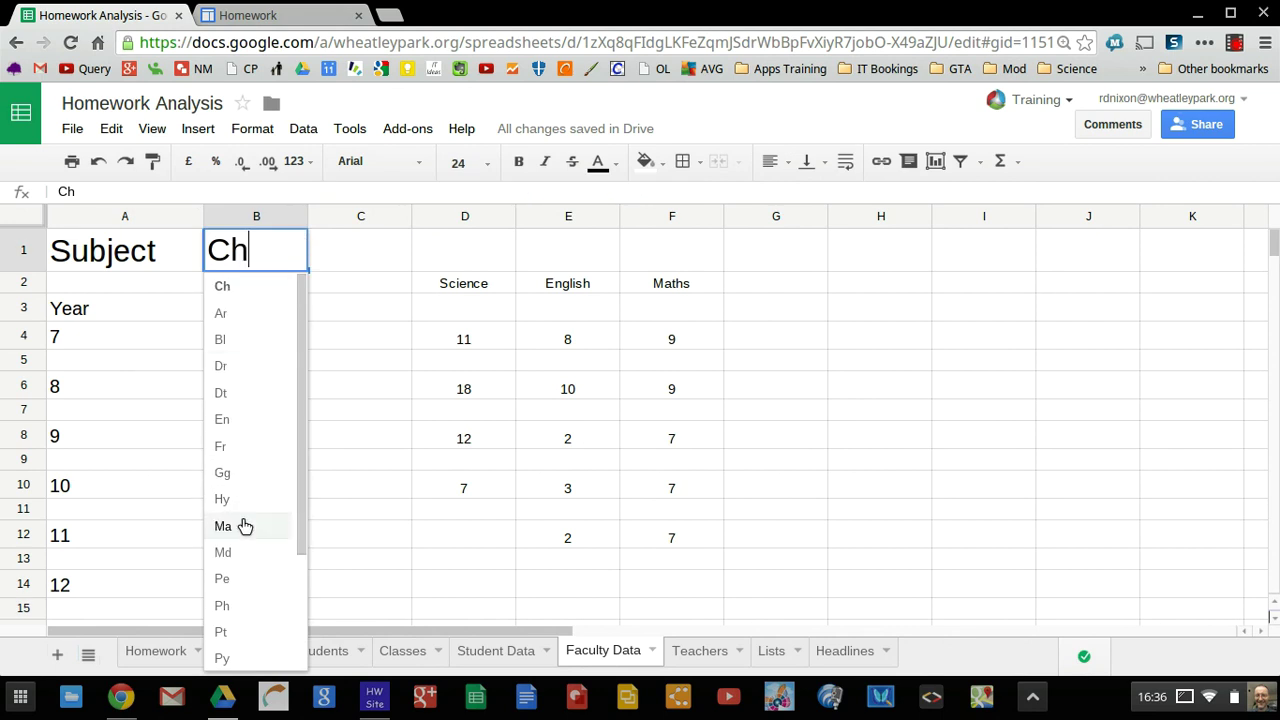
click(235, 581)
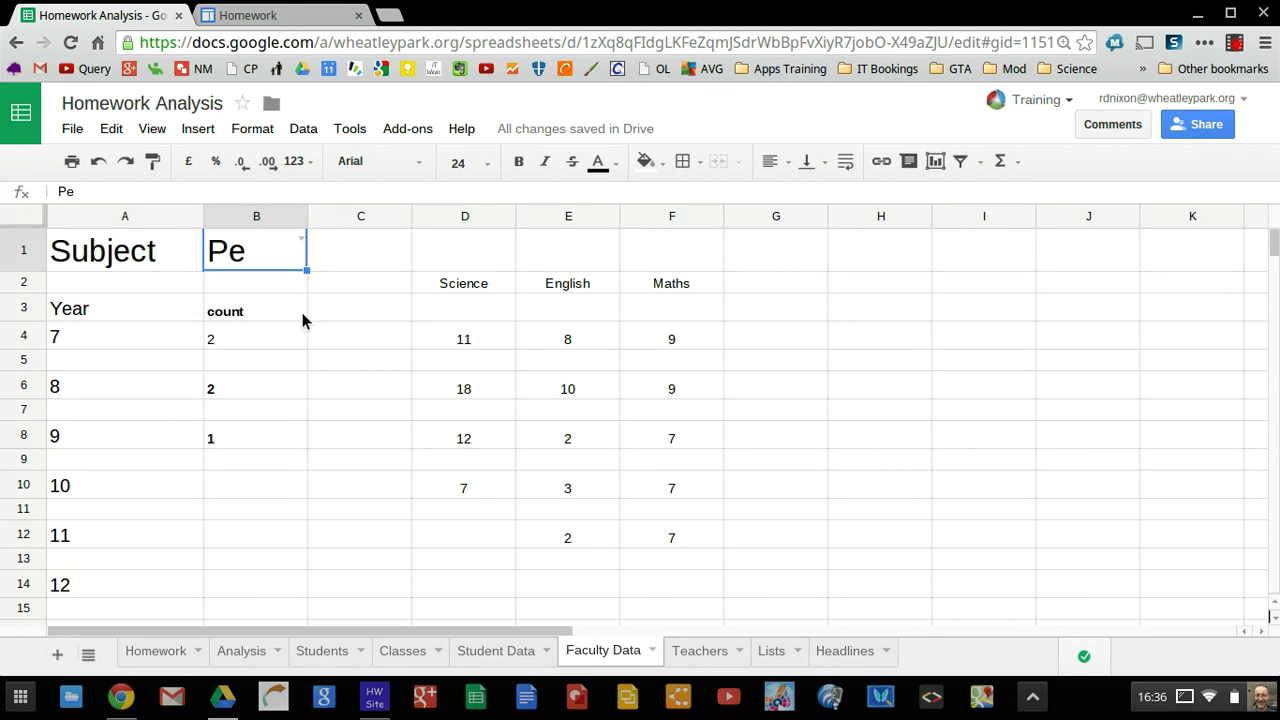
click(302, 241)
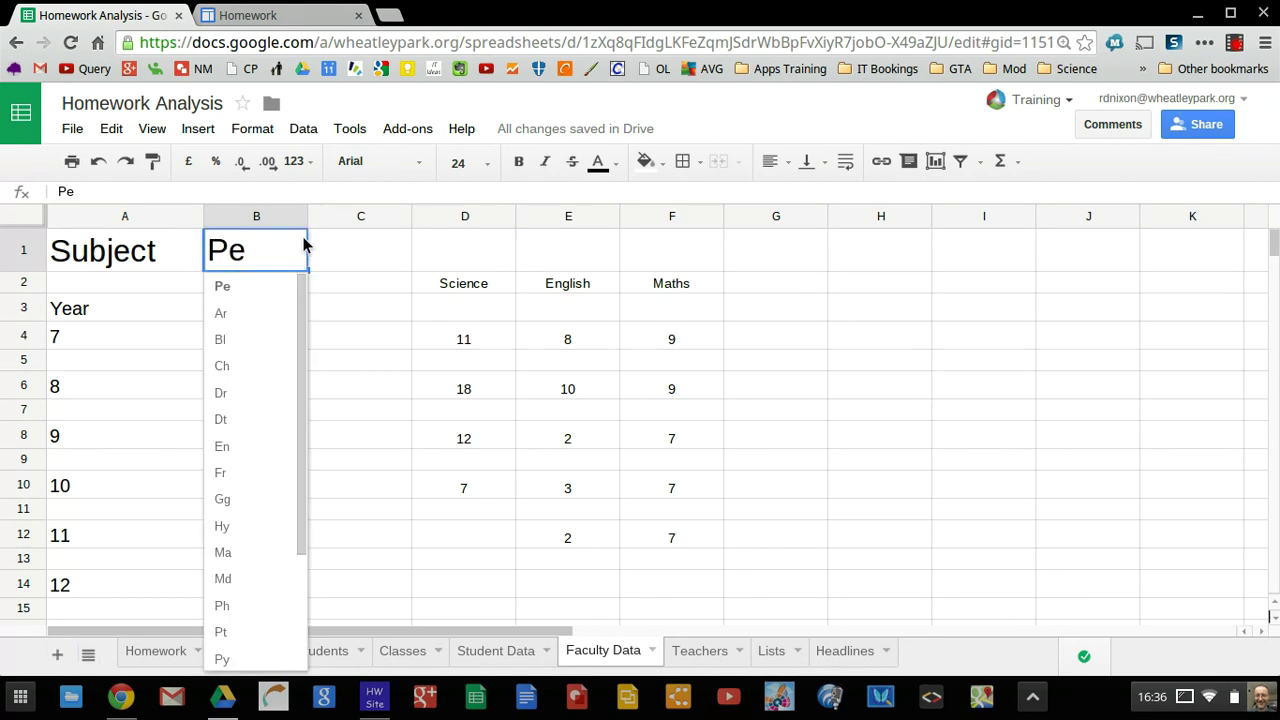
click(257, 308)
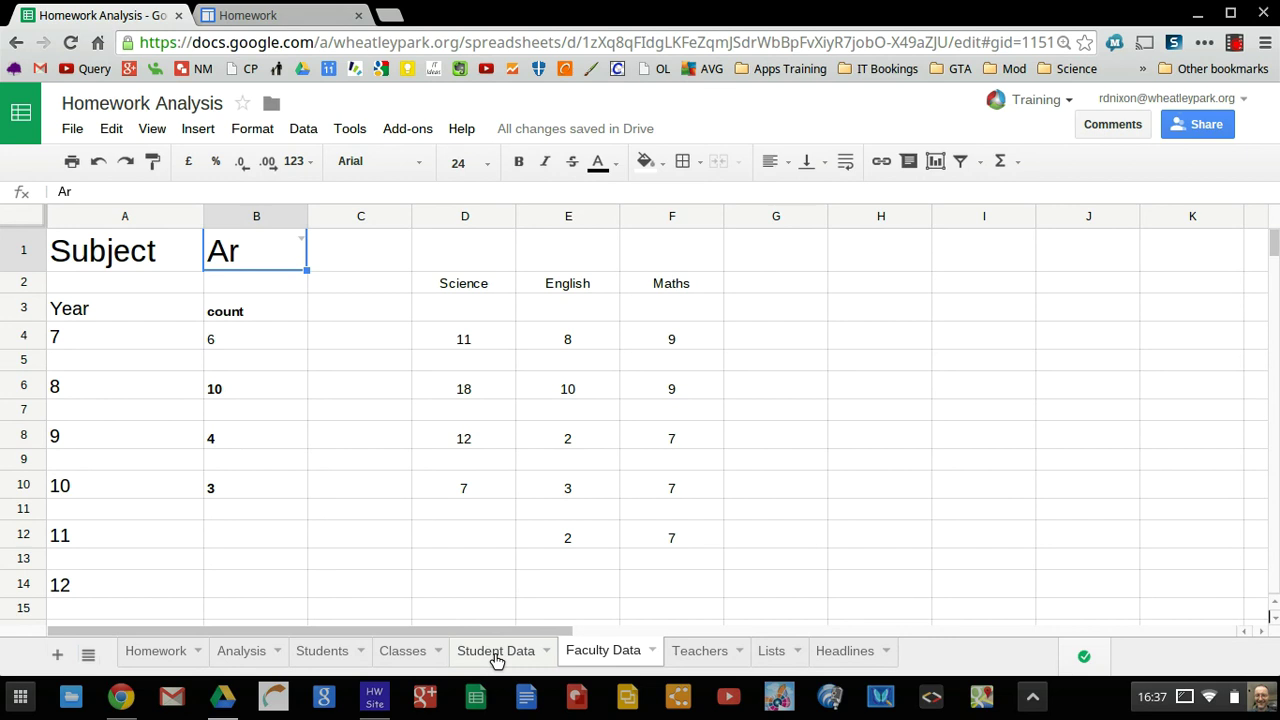
Open the Student Data sheet and examine the username search cell F1 and the QUERY formula in cell A2
click(496, 651)
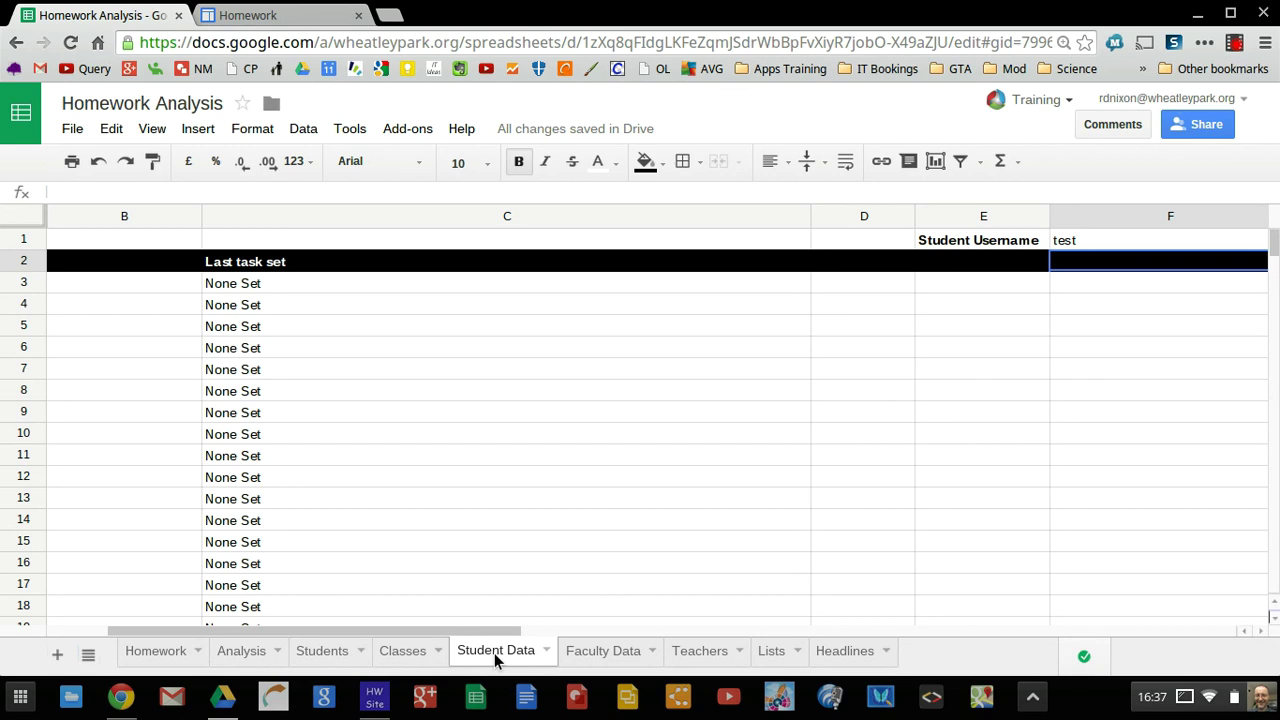
click(1073, 242)
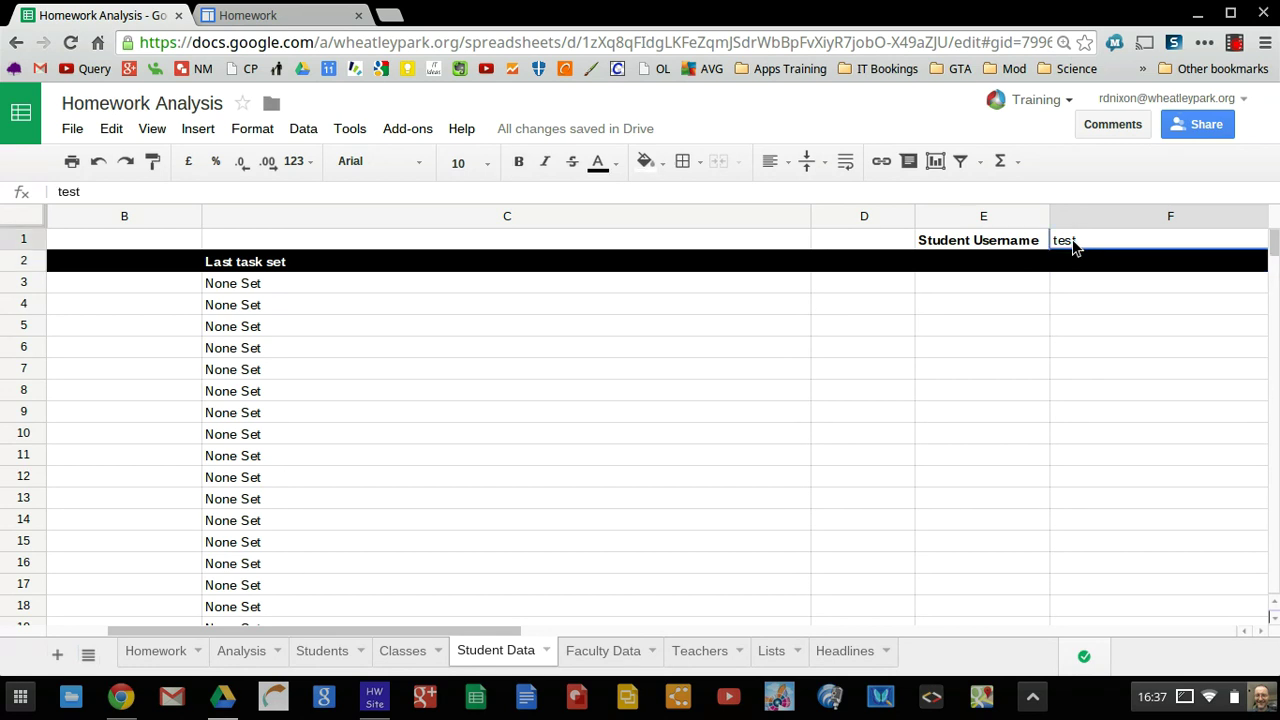
click(119, 264)
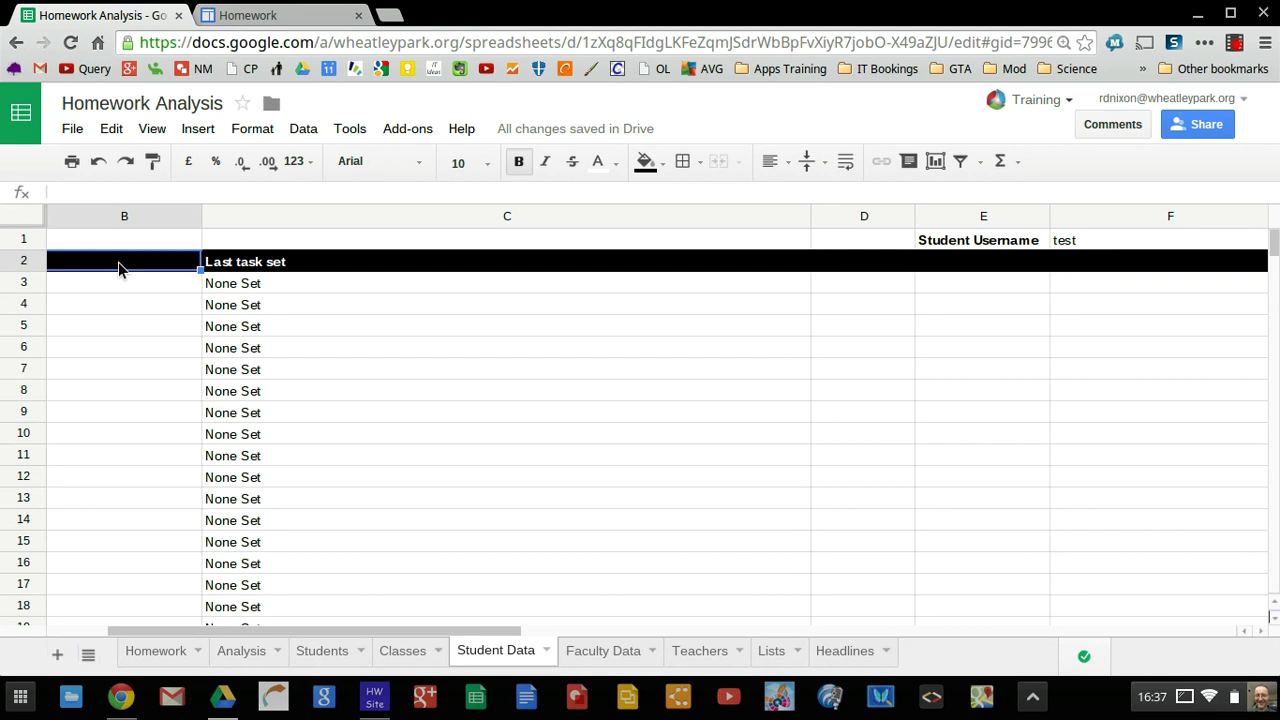
key(Left)
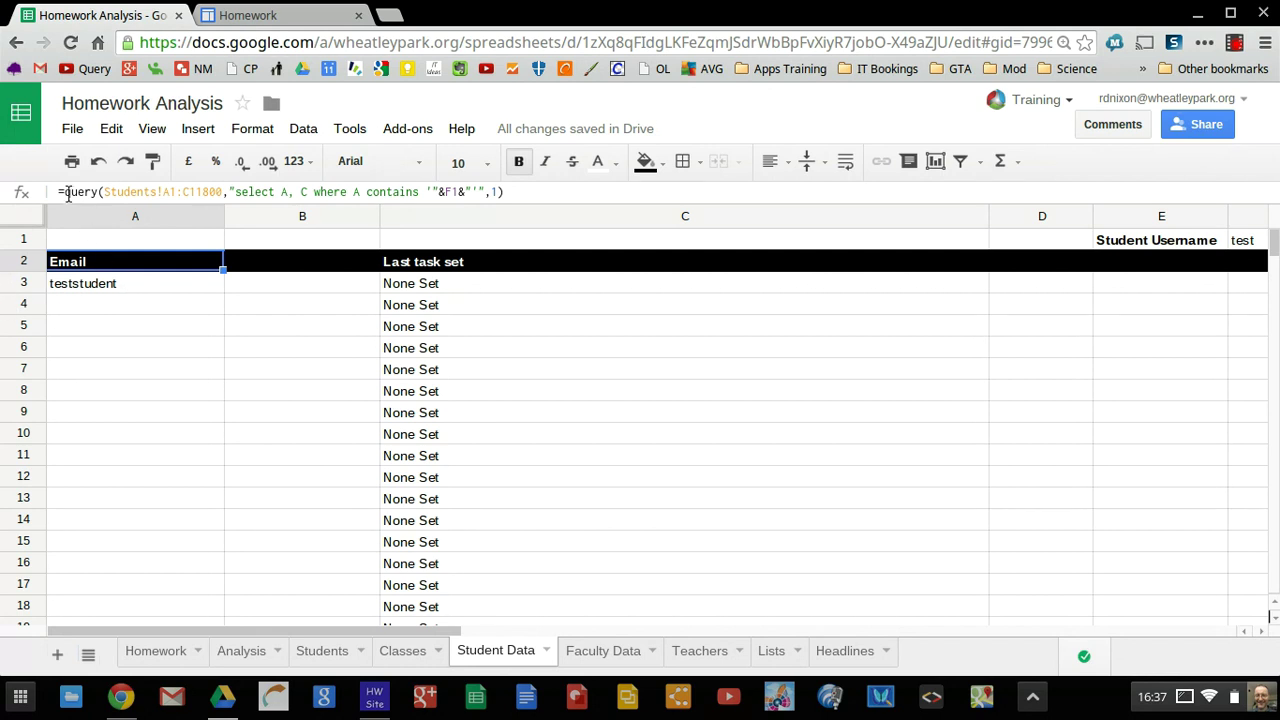
key(ctrl+plus)
key(ctrl+plus)
key(ctrl+plus)
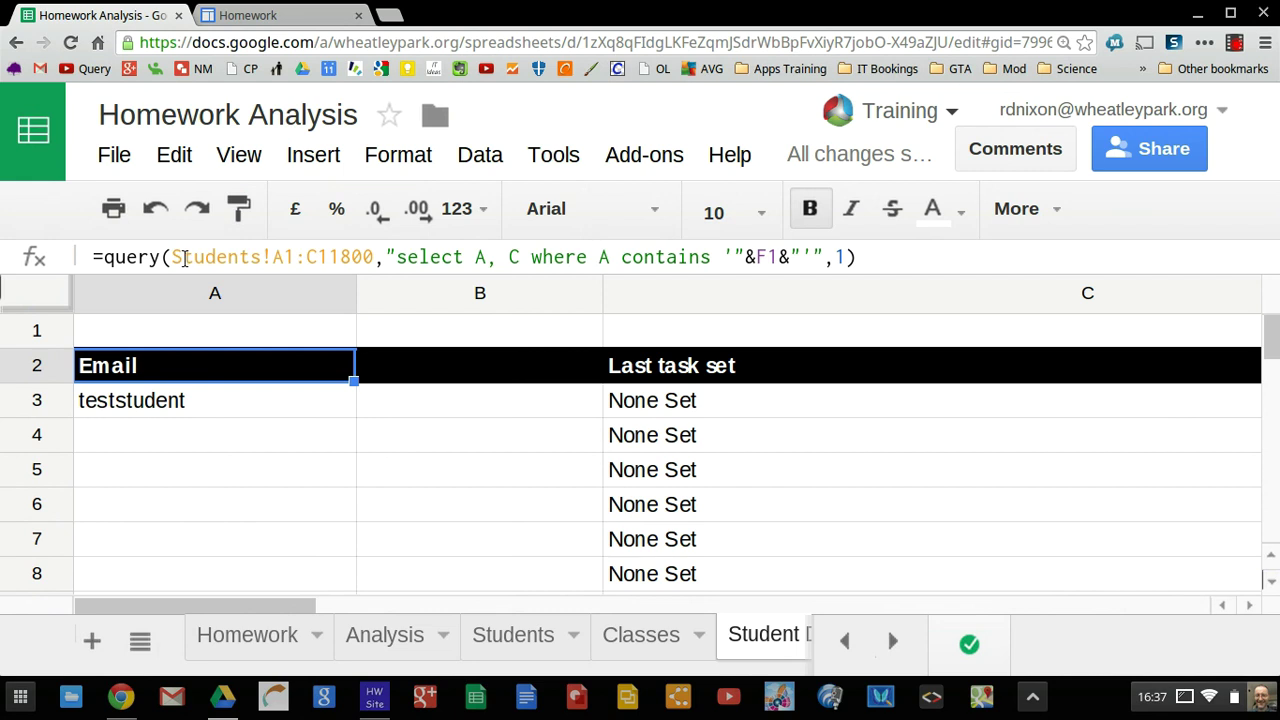
Examine the Students!A1:C11800 data range and the start of the select clause in cell A2's QUERY formula
click(288, 256)
text(1)
click(376, 259)
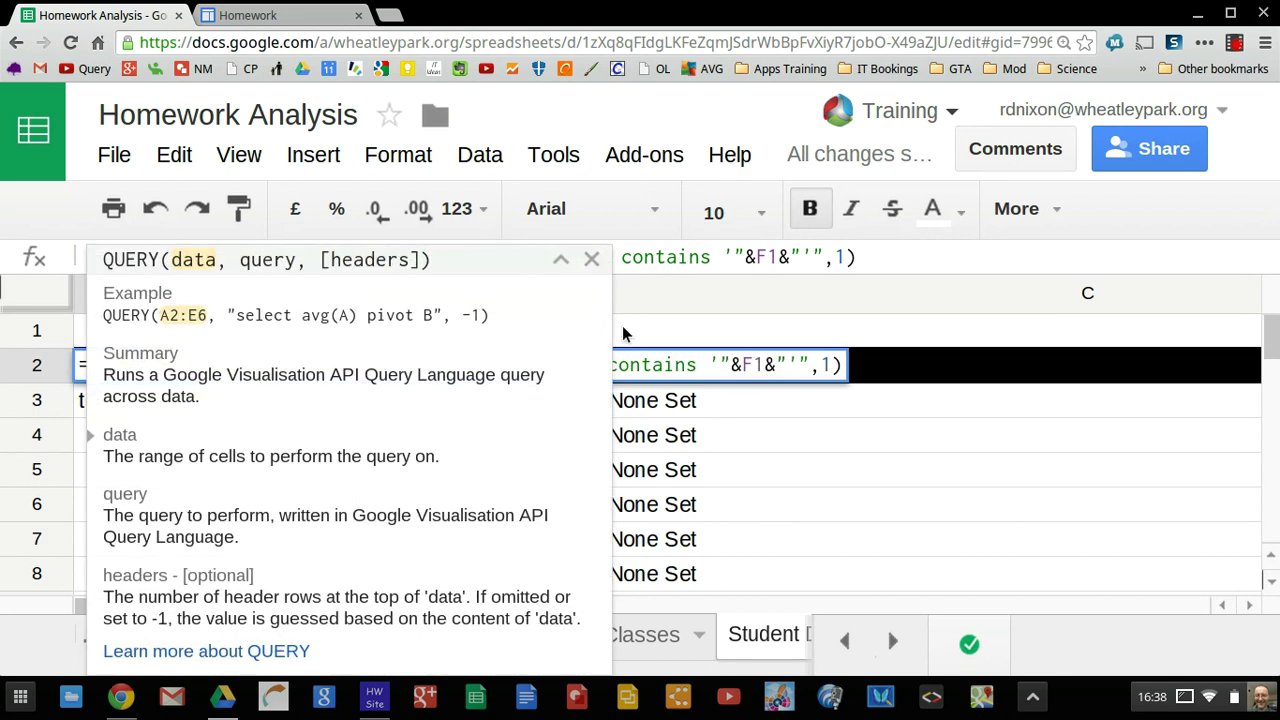
click(889, 252)
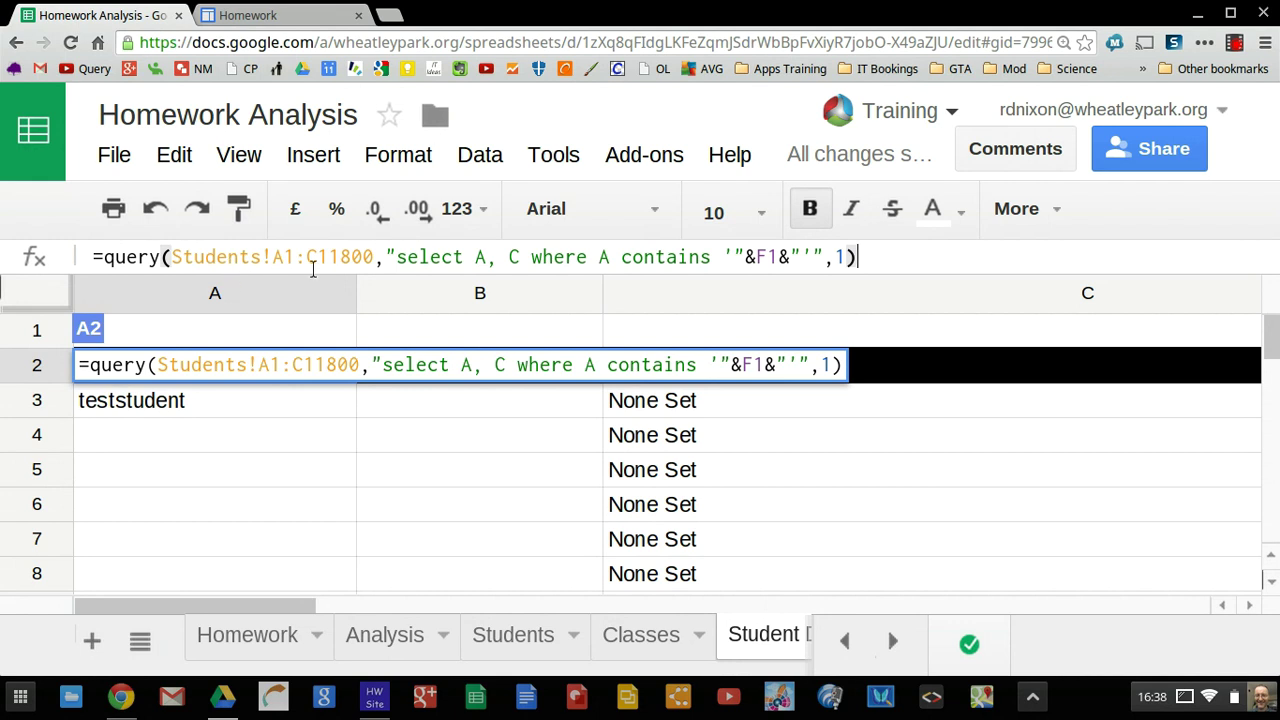
click(401, 258)
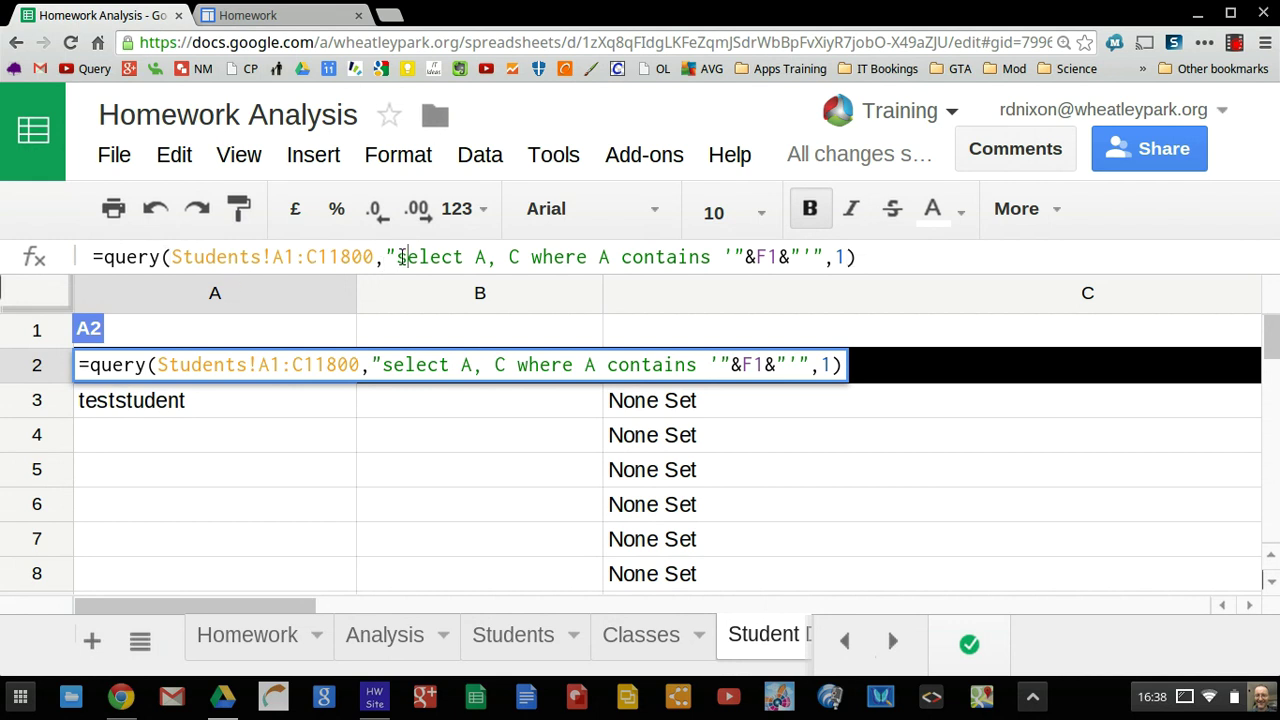
Examine the headers argument and the F1 reference in cell A2's QUERY formula, and dismiss the function help
click(880, 257)
key(Left)
key(Left)
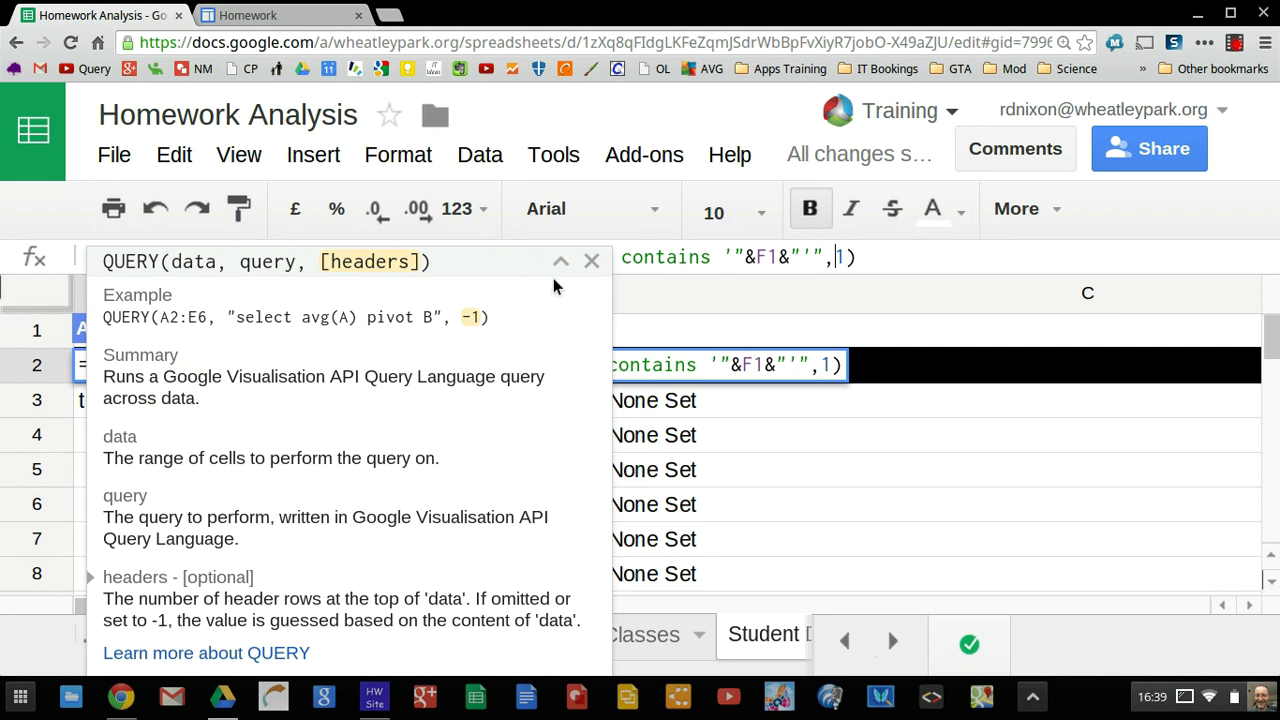
key(Left)
key(Left)
key(Left)
key(Left)
key(Left)
key(Left)
key(Left)
key(Left)
key(Left)
key(Left)
key(Left)
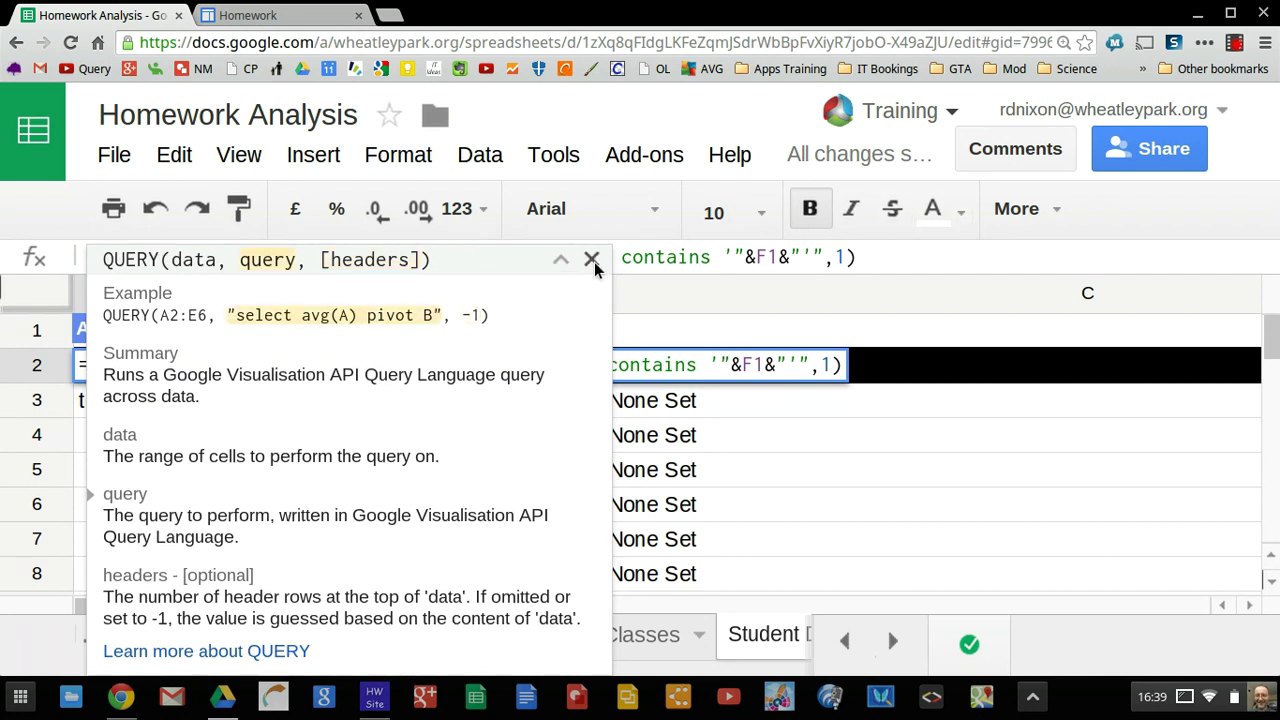
click(591, 260)
click(509, 257)
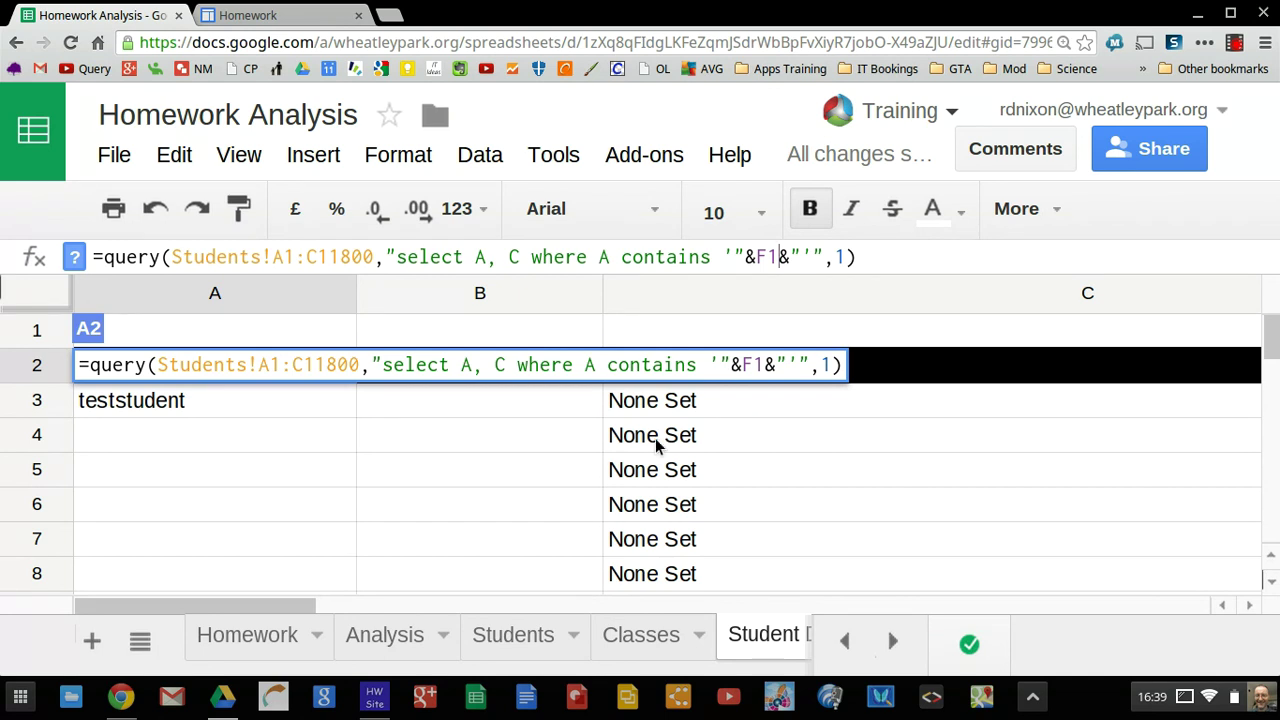
Replace the username search text in cell F1 of the Student Data sheet with a student's first name
click(737, 333)
key(Right)
key(Right)
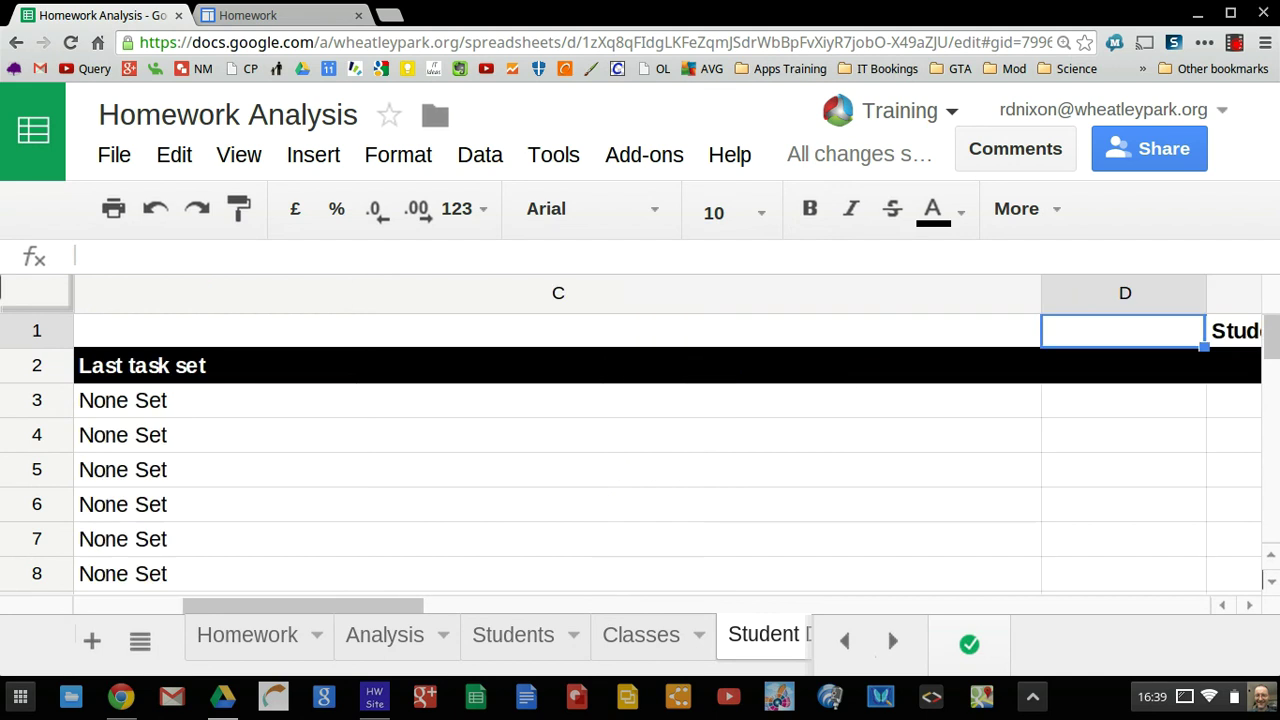
key(Right)
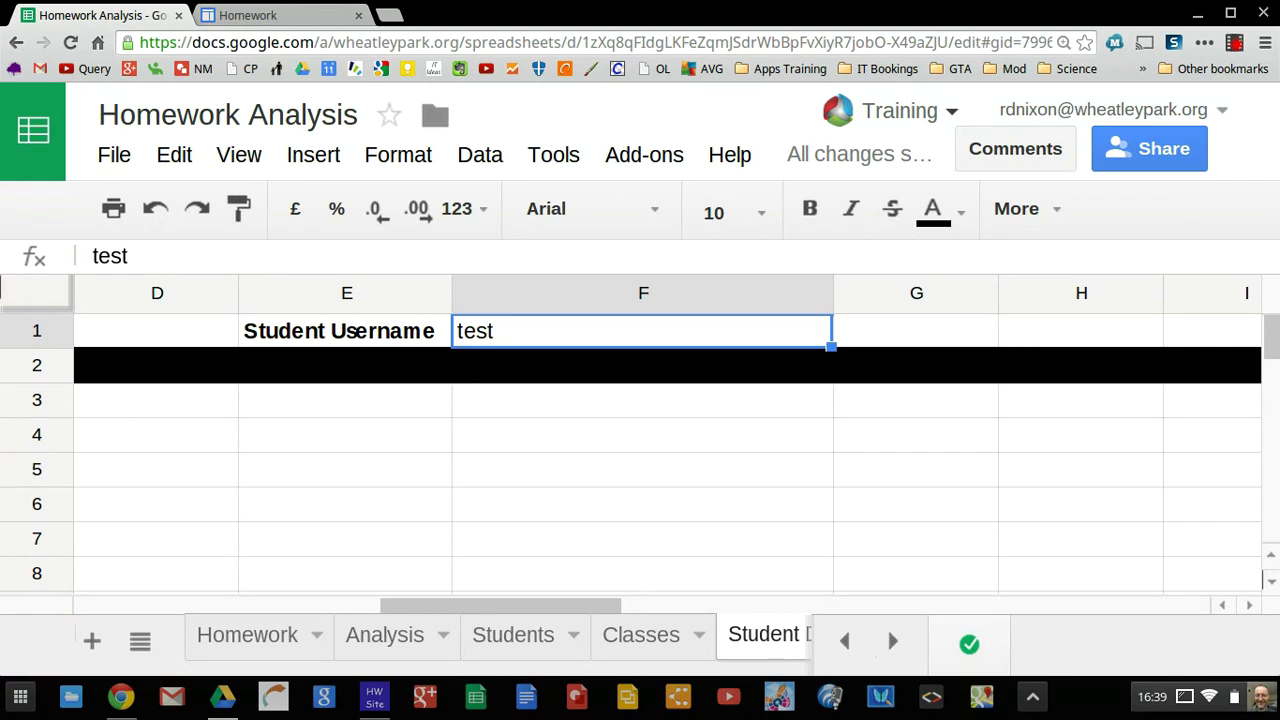
text(fred)
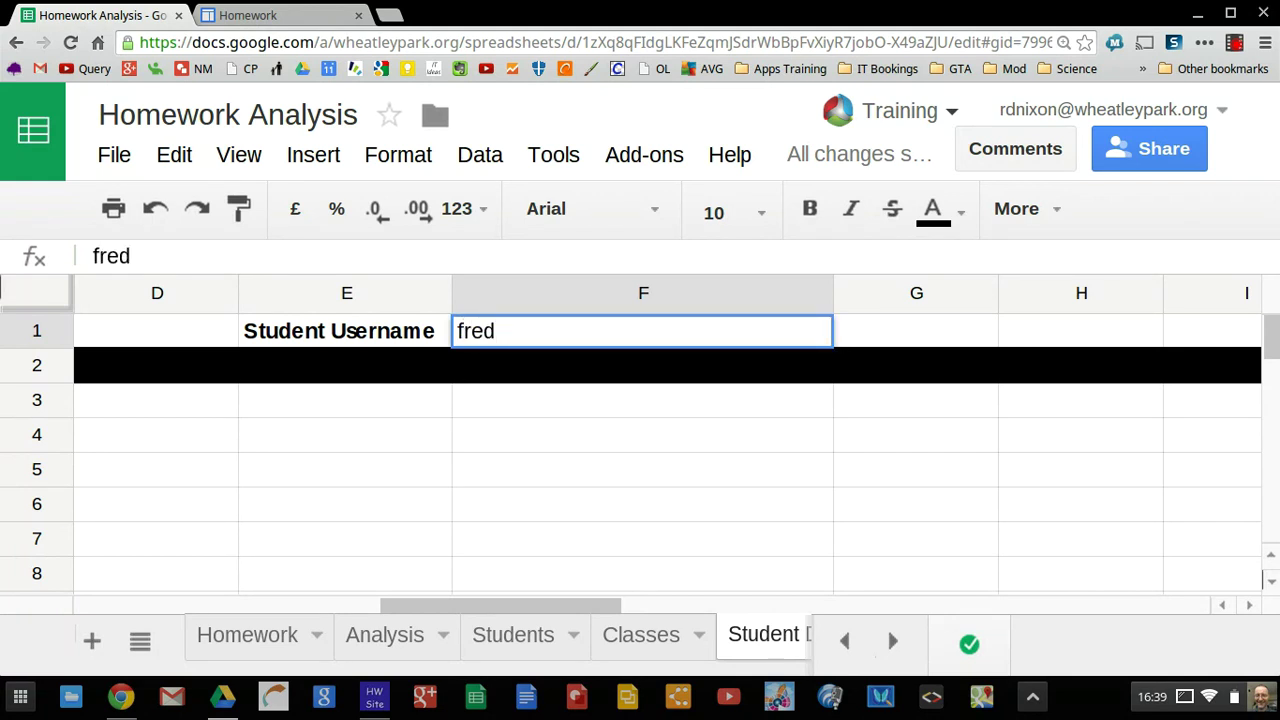
key(Return)
Examine the class codes in column B and the IFERROR VLOOKUP formula in cell C3 under Last task set
click(345, 365)
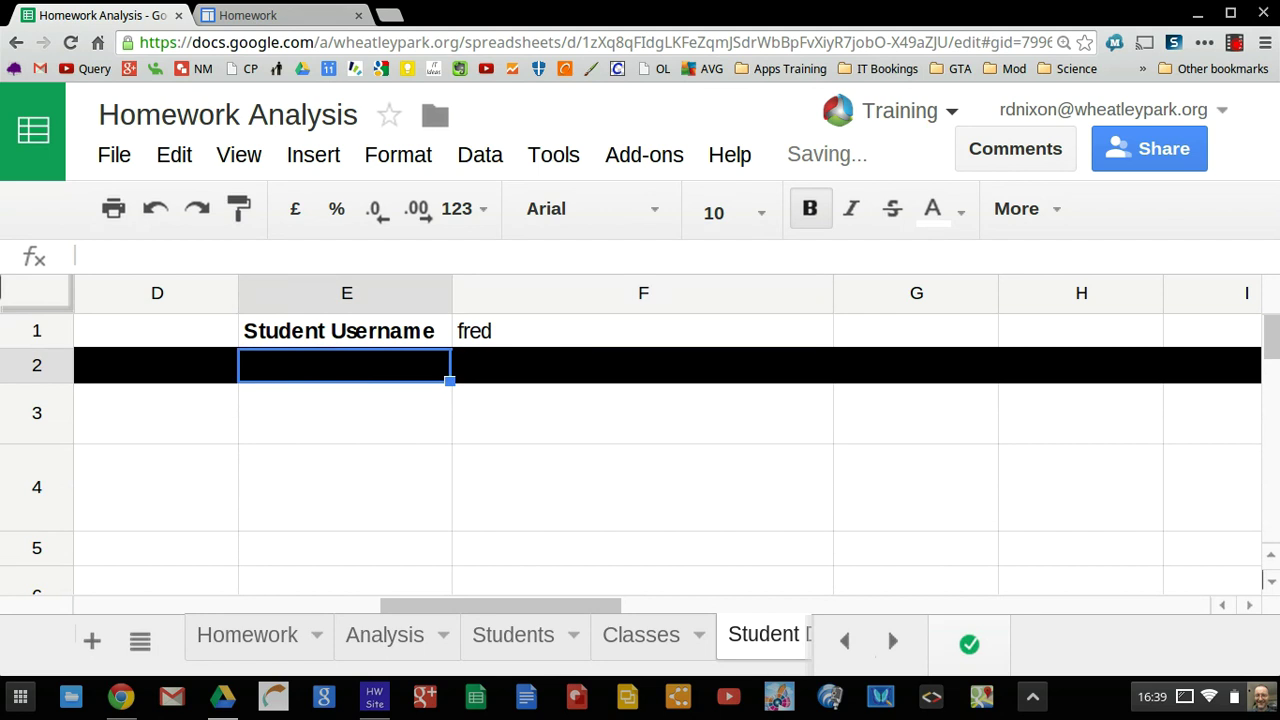
key(Left)
key(Left)
key(Left)
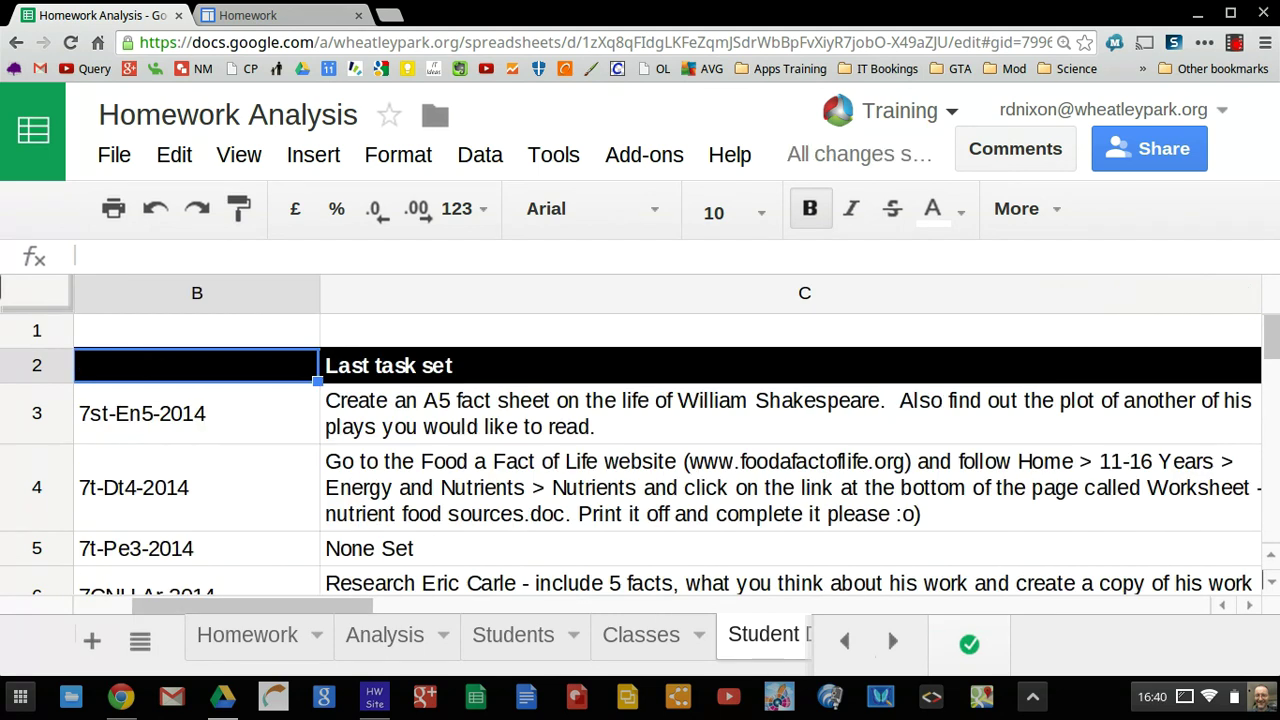
key(Down)
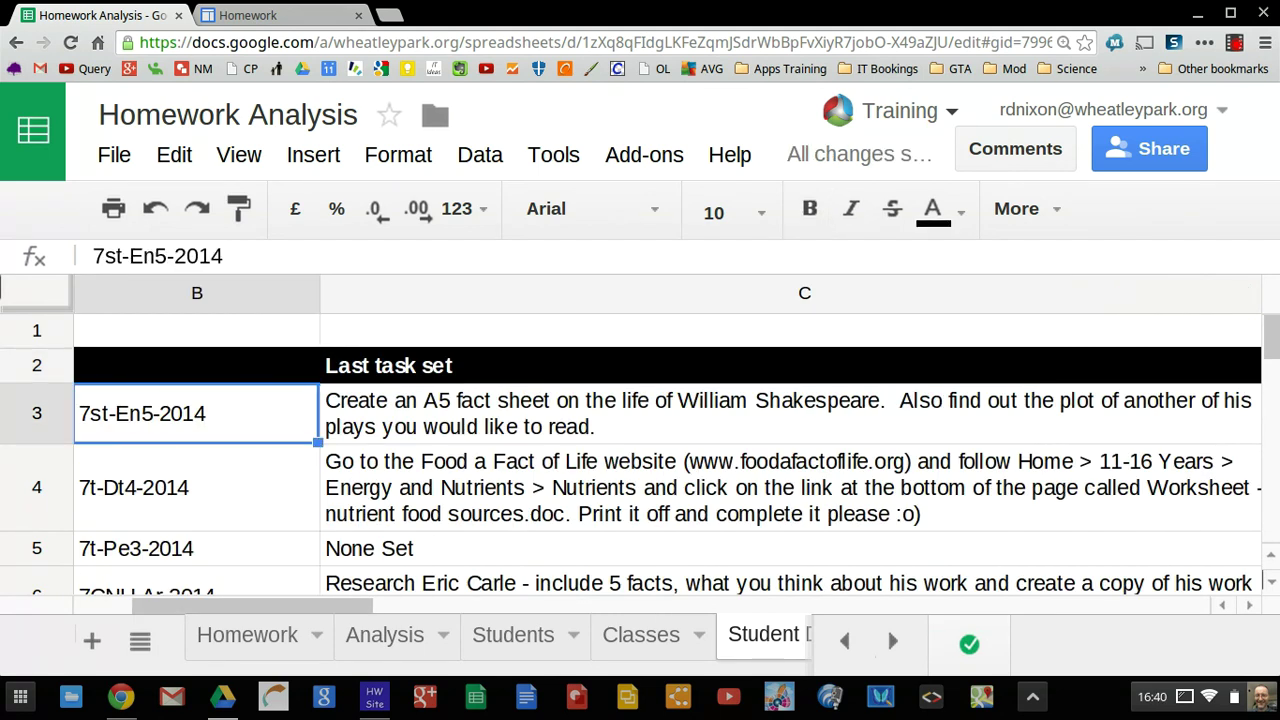
key(Right)
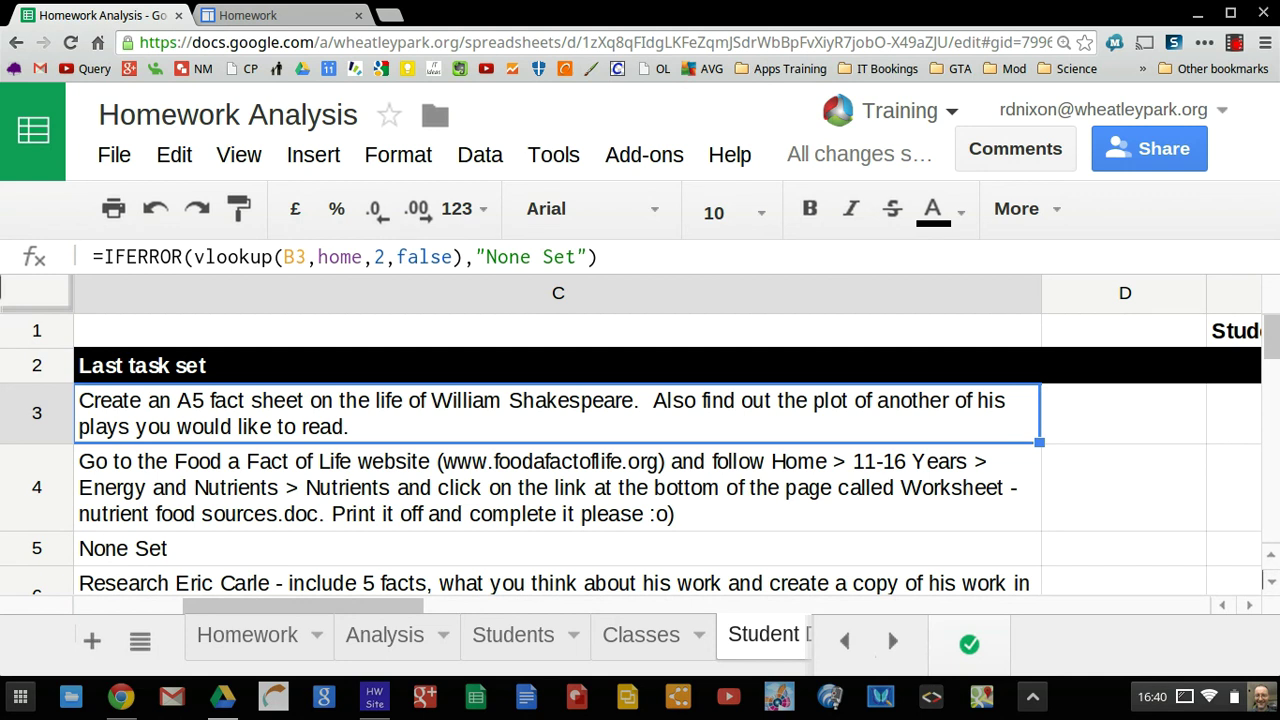
Review the username search cell F1 again, along with the class codes and the lookup formula in cell C3
key(Right)
key(Right)
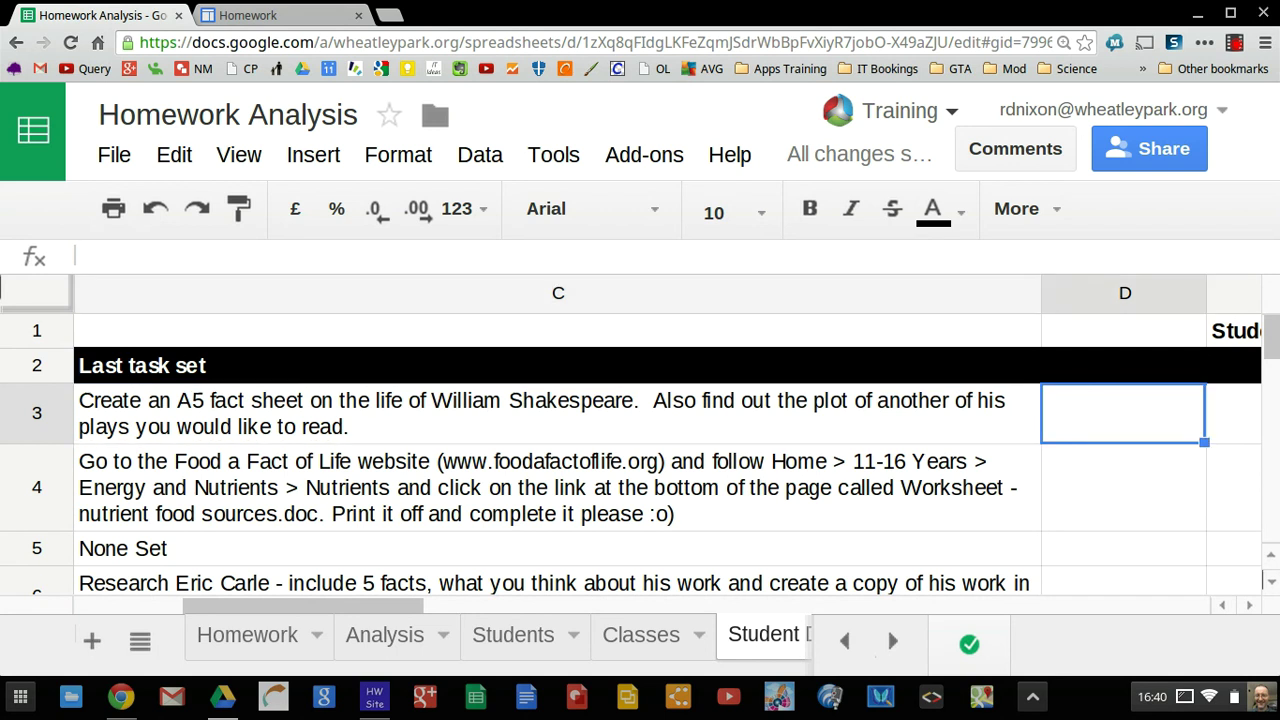
key(Up)
key(Right)
key(Up)
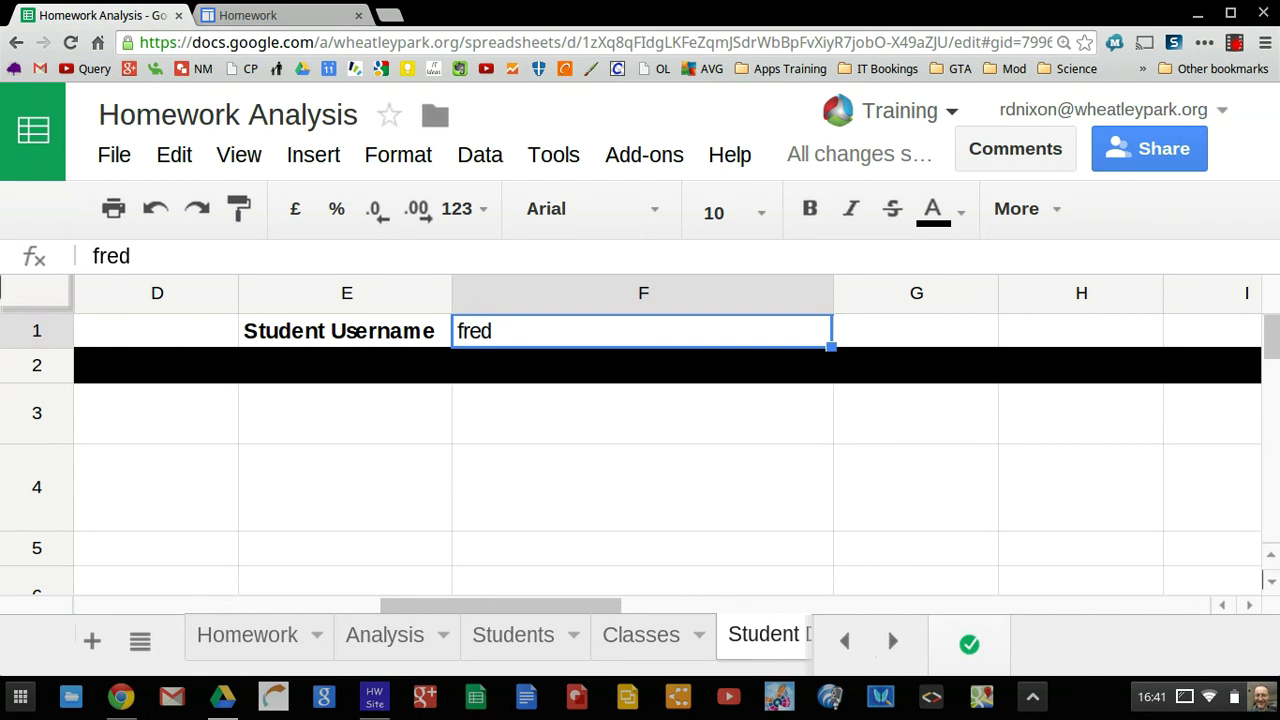
key(Left)
key(Left)
key(Left)
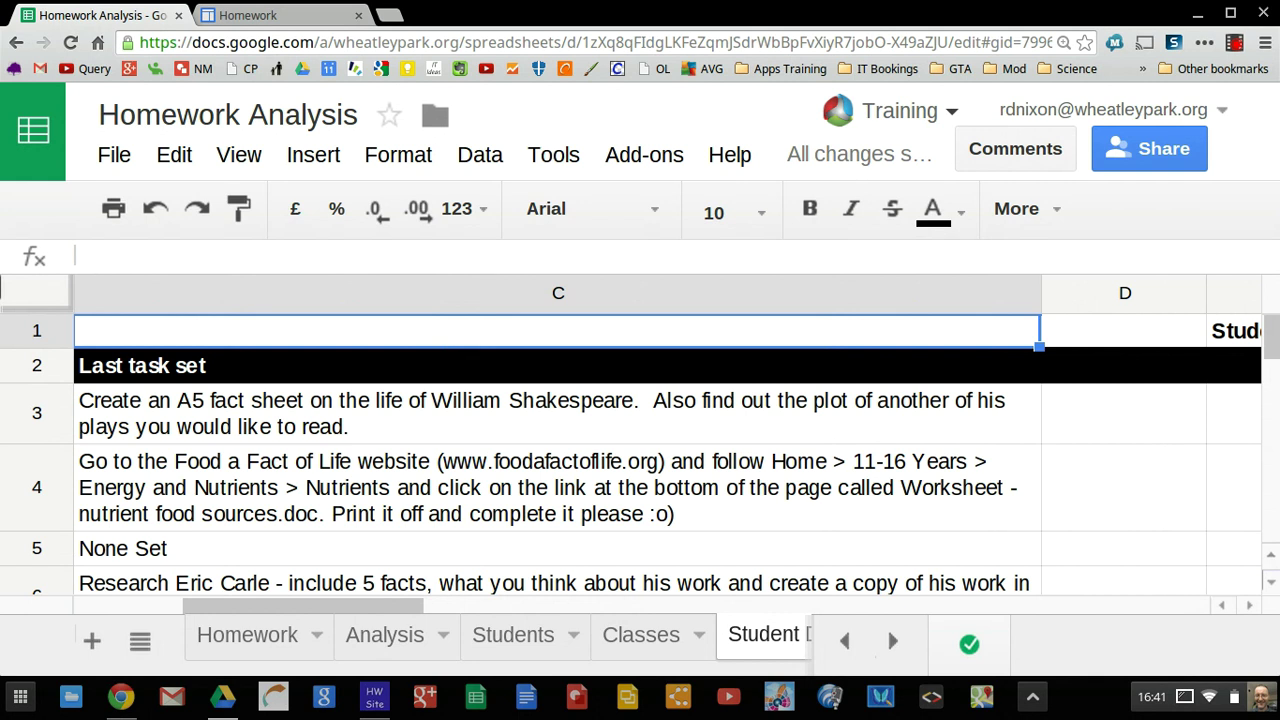
key(Left)
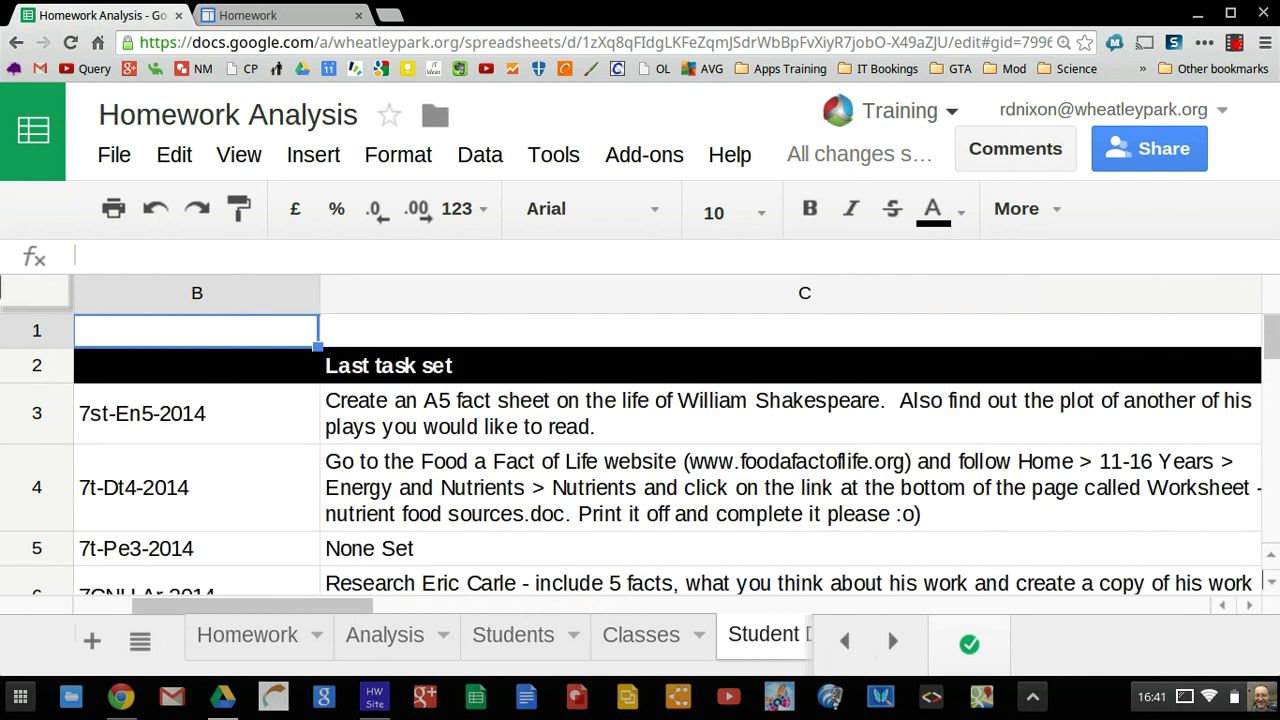
key(Down)
key(Down)
key(Right)
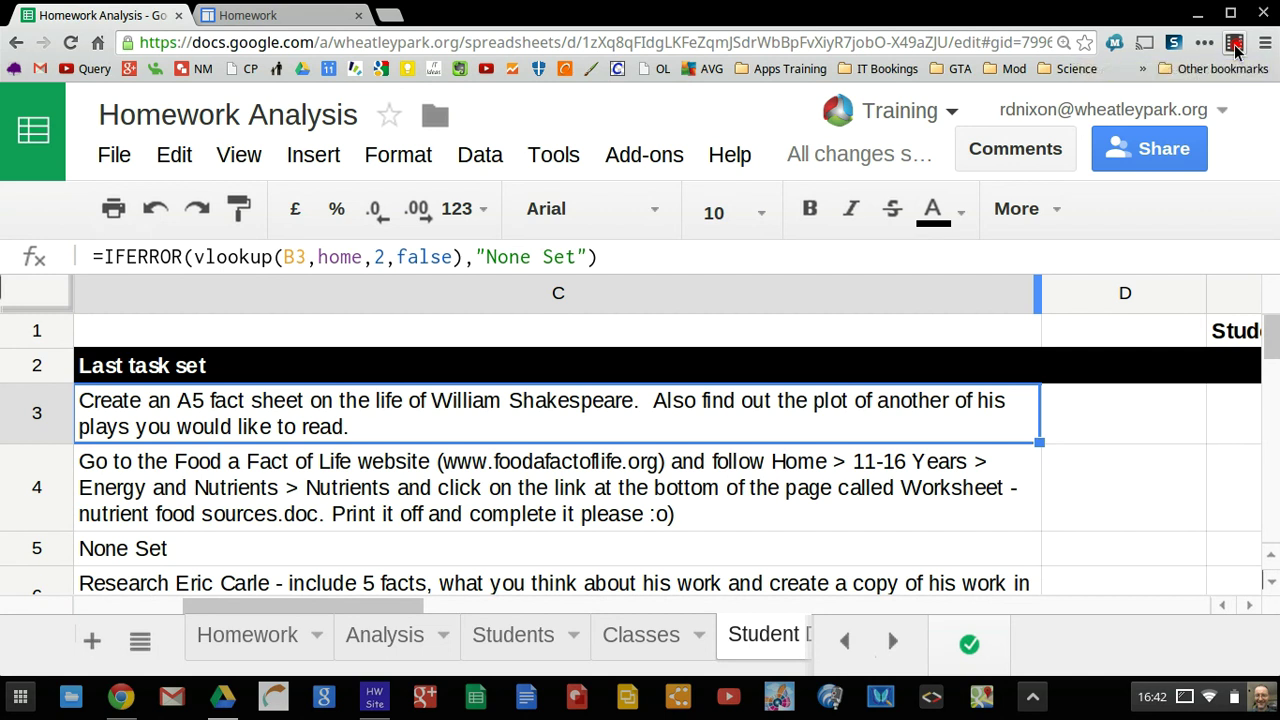
click(1235, 44)
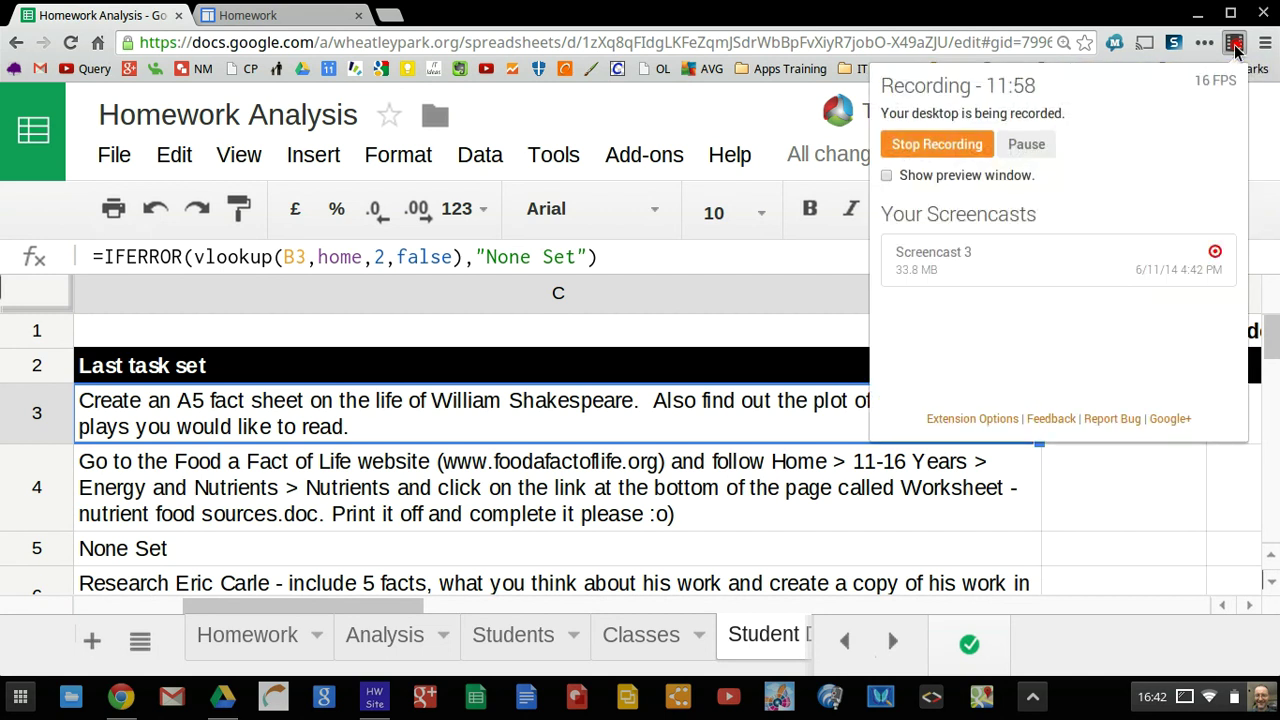